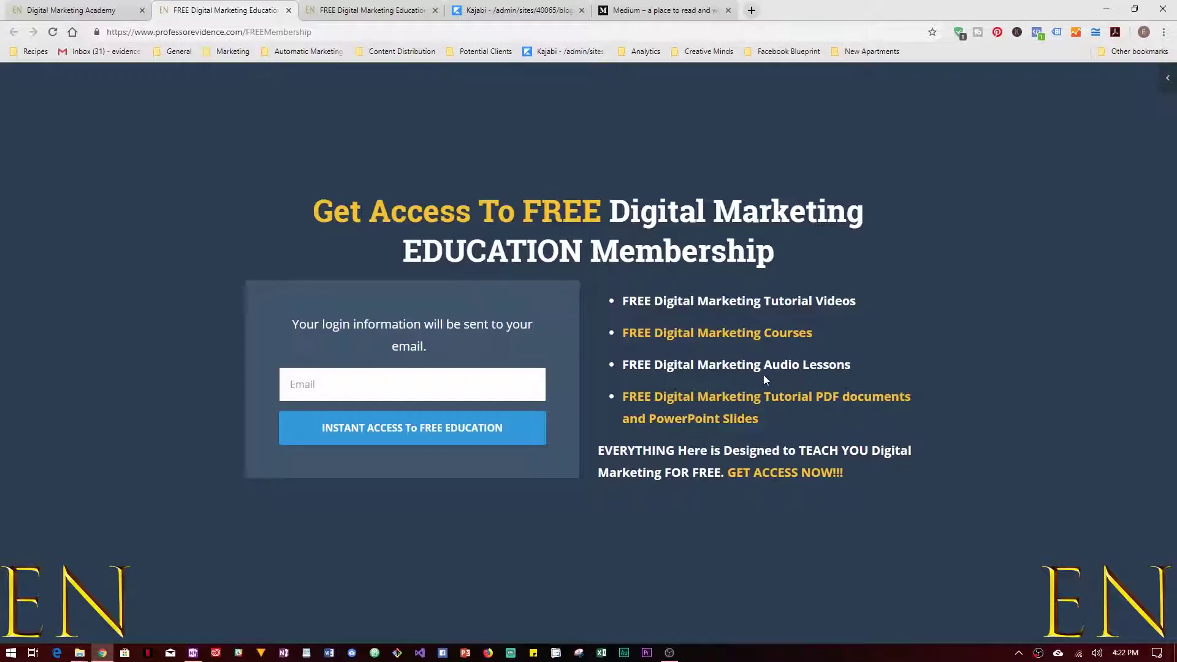
Step: Switch from the Professor Evidence page to the Medium home page tab
click(659, 6)
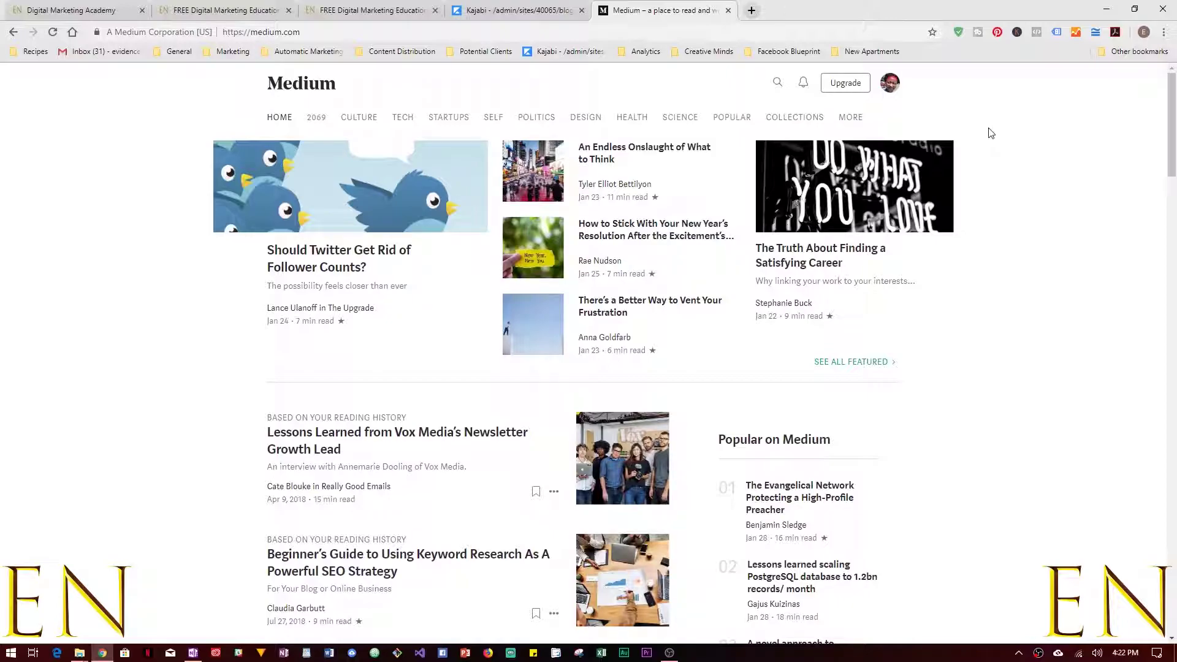
Step: Open the Medium account dropdown from the profile avatar
click(886, 92)
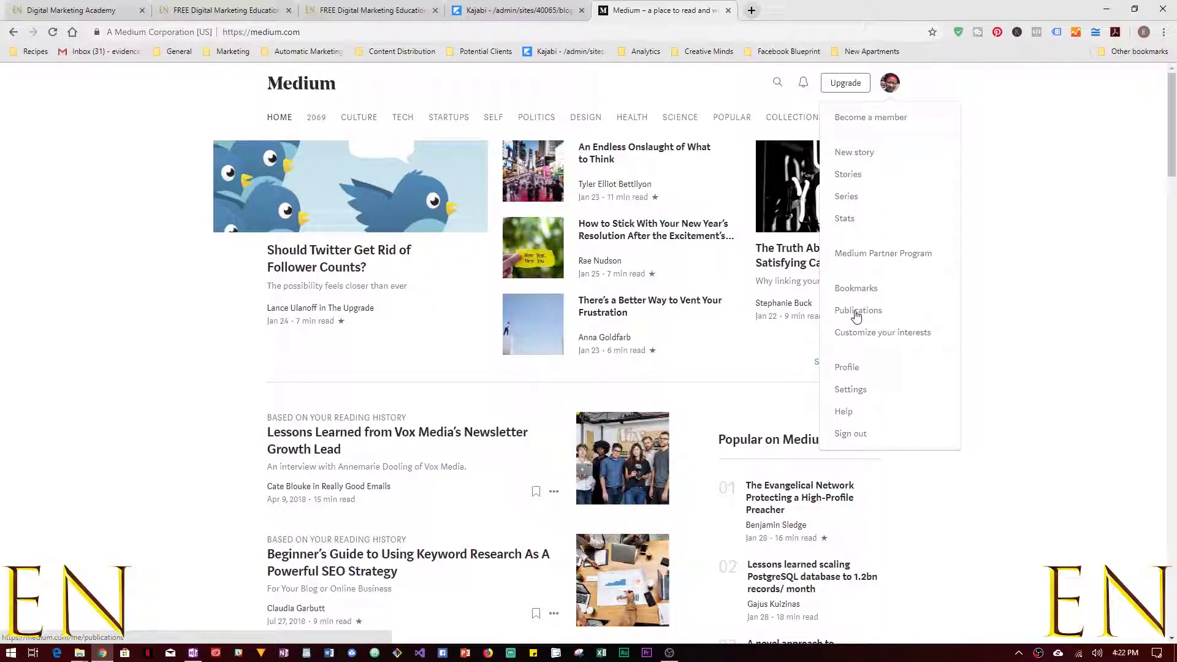
Step: Start a new story and title it 'Wealthy vs poverty mindset'
click(855, 154)
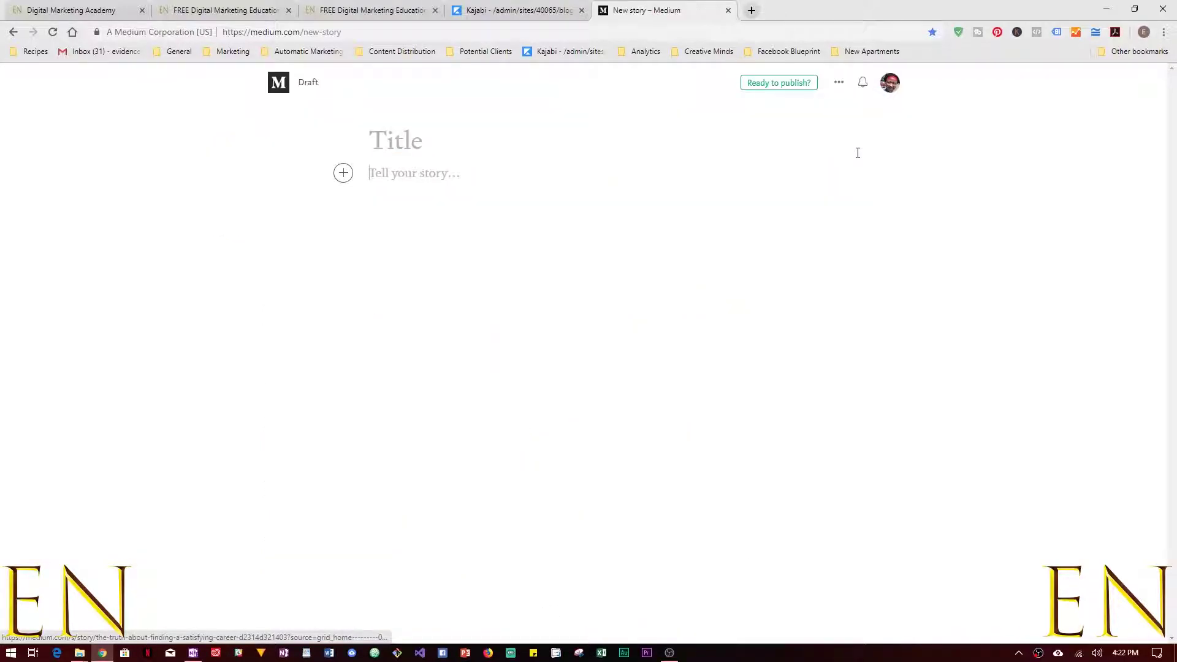
click(497, 127)
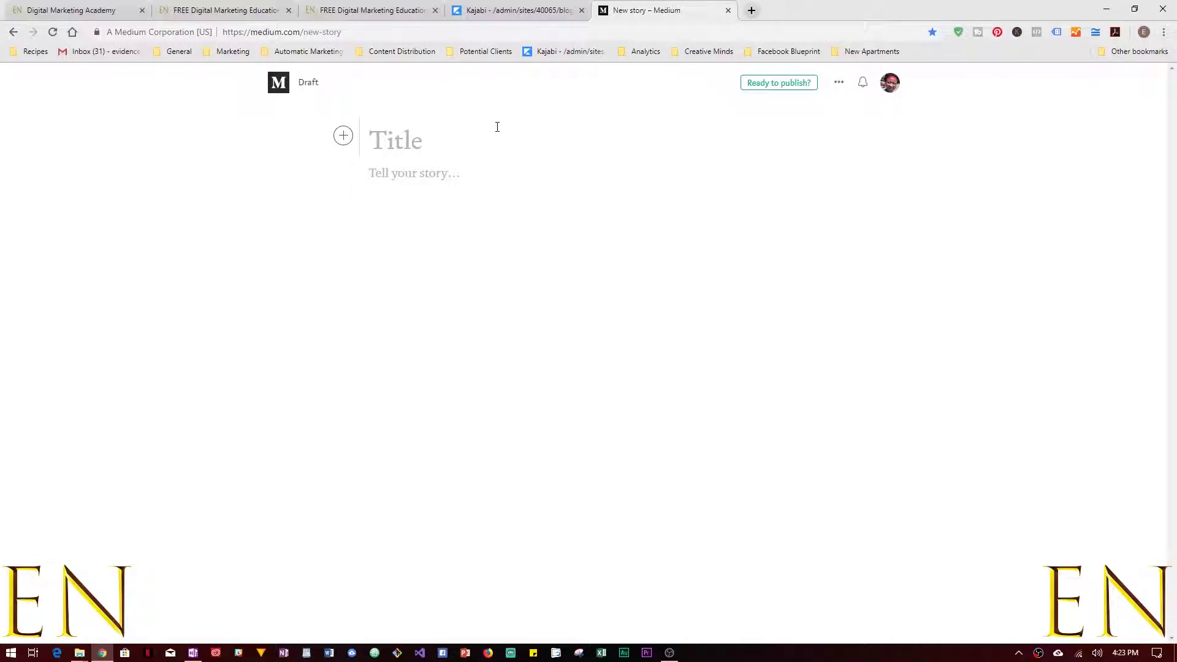
text(Weal)
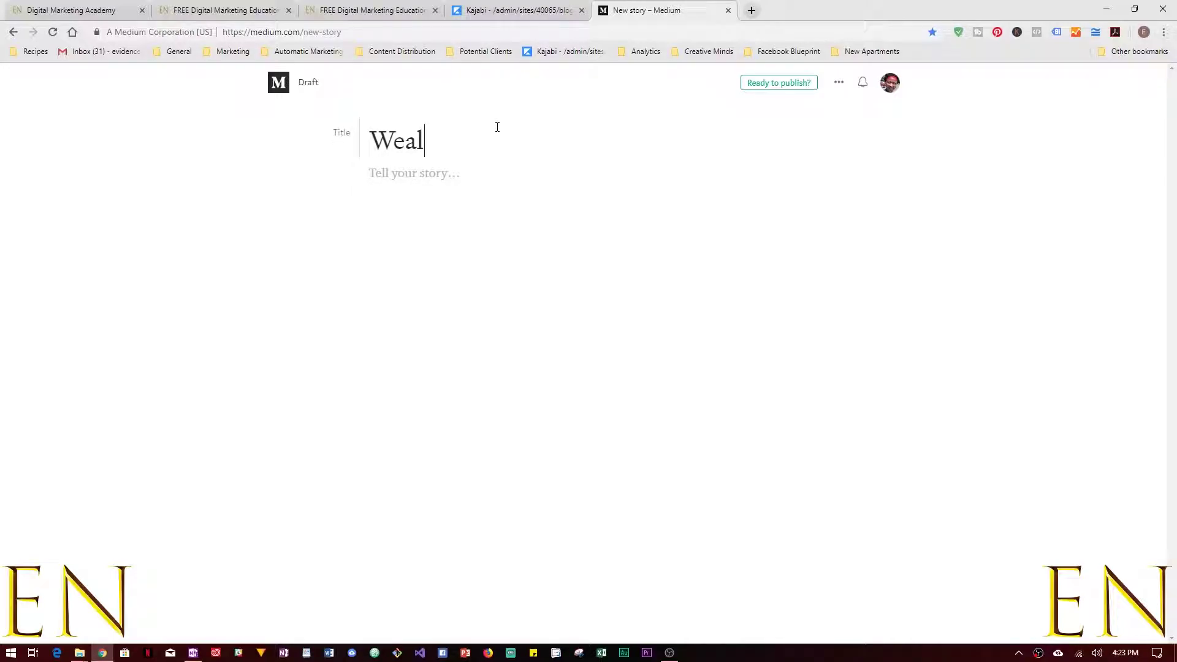
text(thy vs povert)
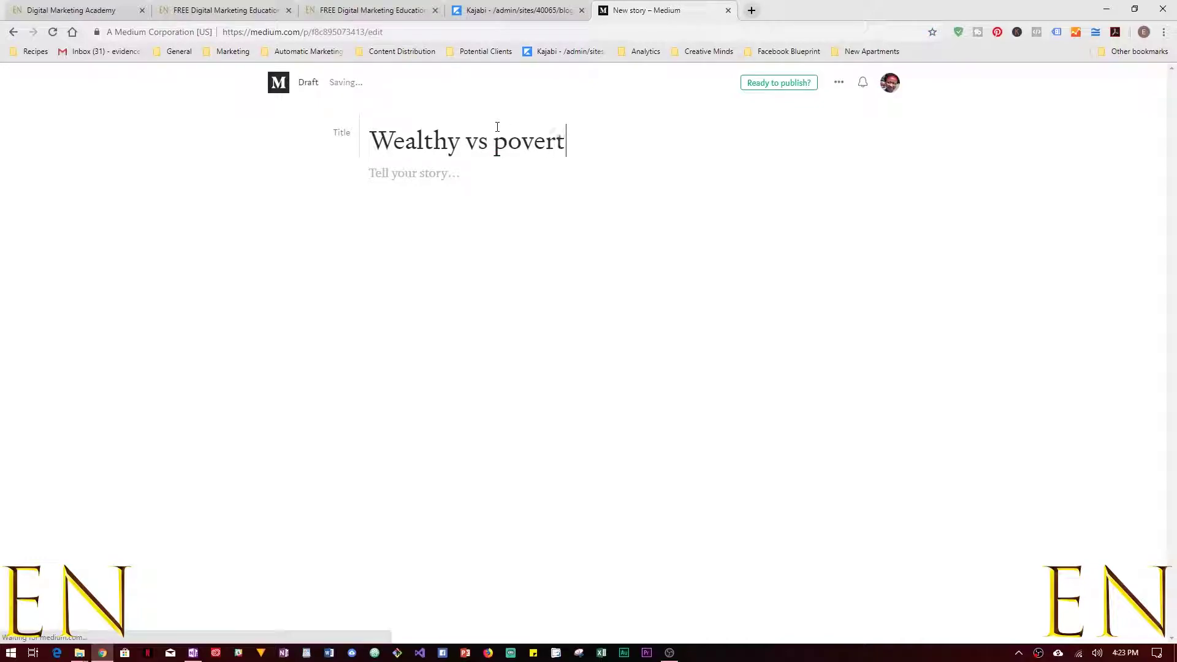
text(y mind)
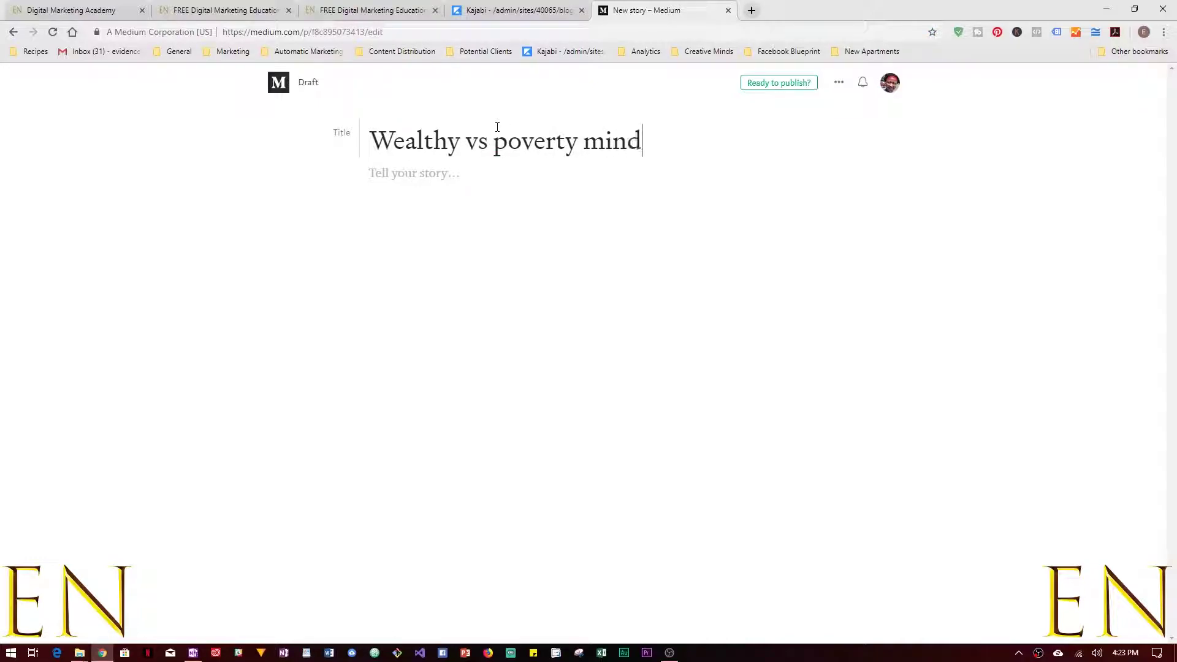
text(set)
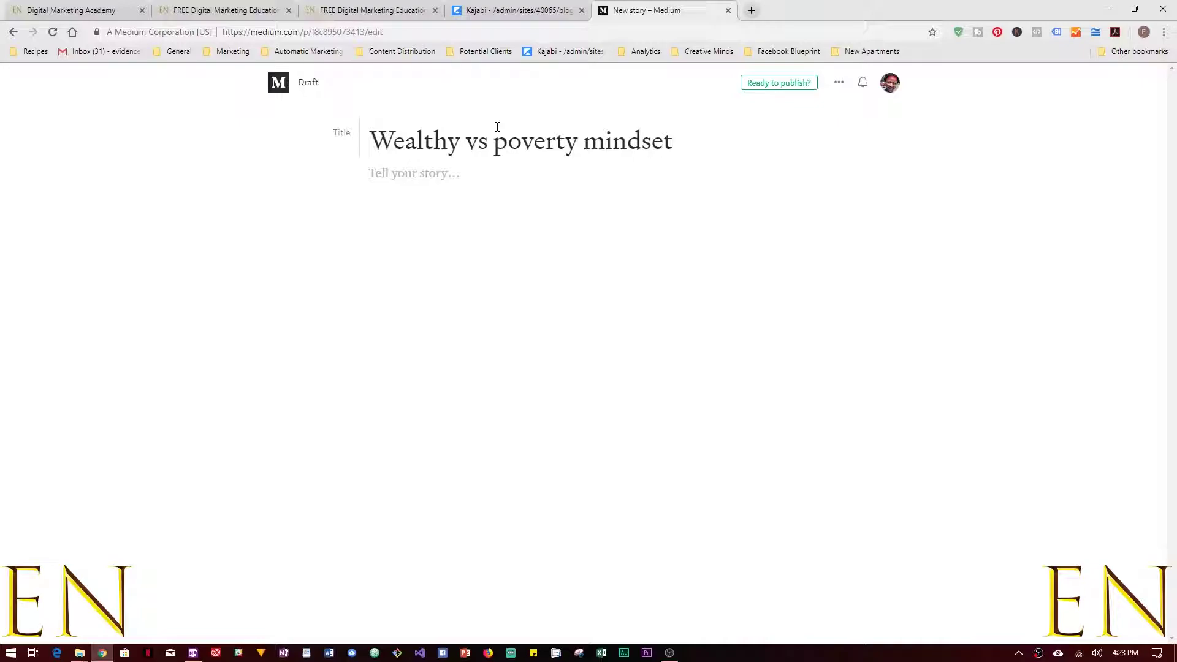
Step: Clear the stray test letters from the story body, leaving it empty
click(426, 173)
text(adsfd)
key(BackSpace)
key(BackSpace)
key(BackSpace)
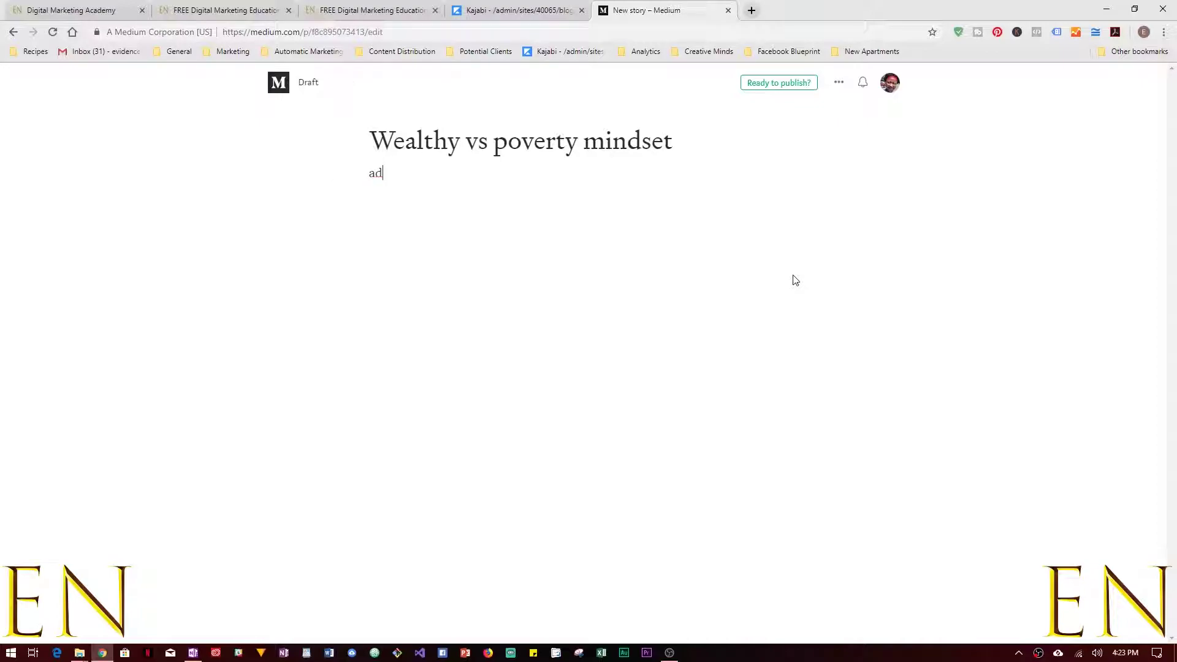
key(BackSpace)
key(BackSpace)
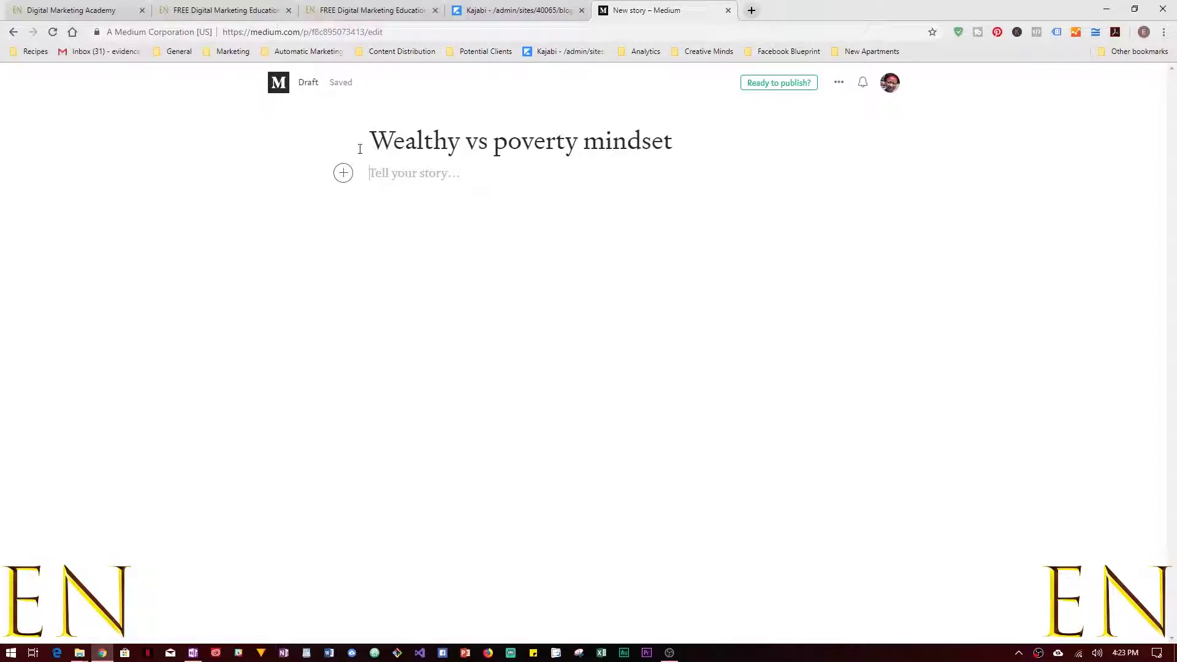
Step: Try the embed and video insert options, cancelling both and leaving the body empty
click(344, 174)
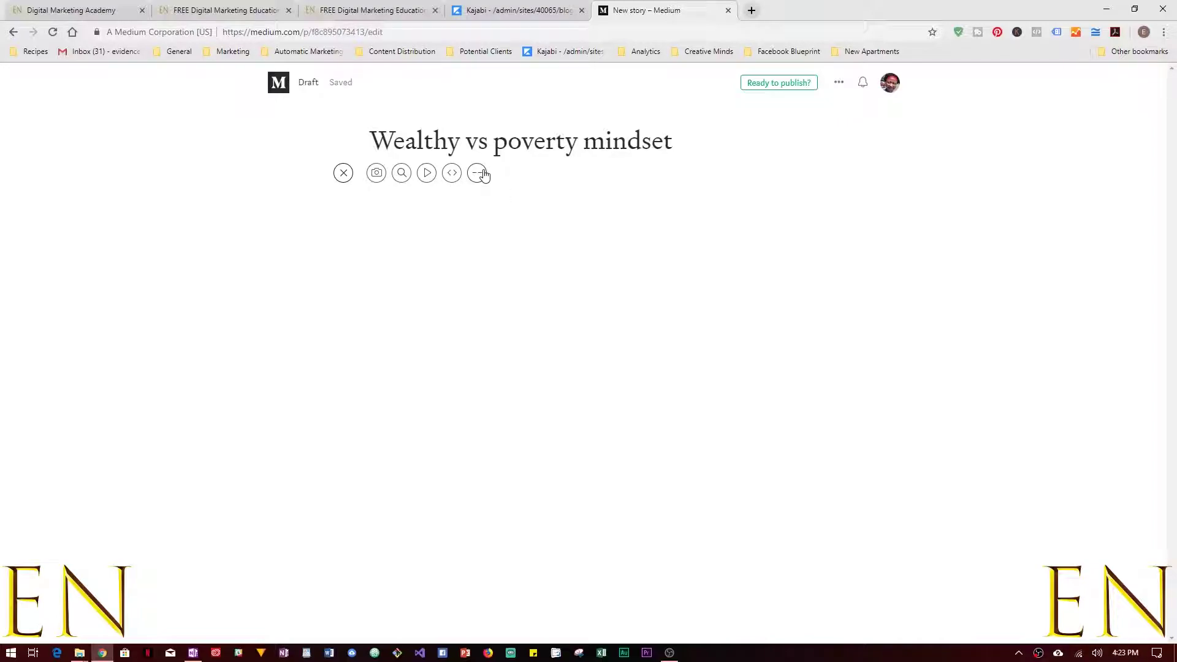
click(452, 173)
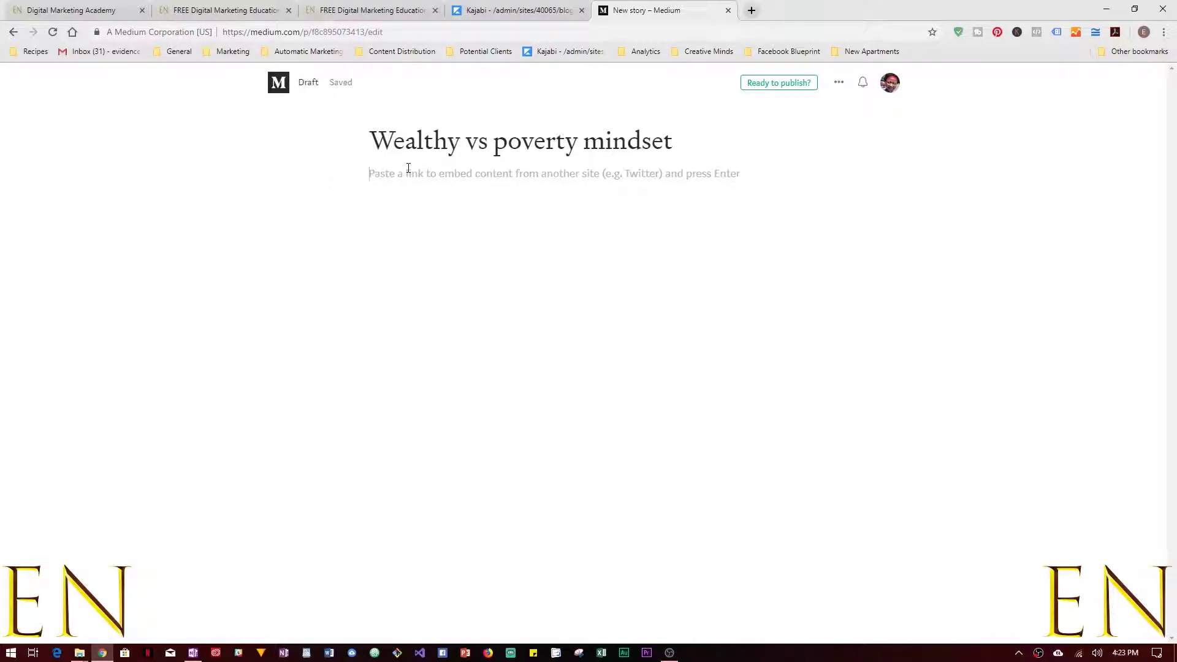
key(BackSpace)
key(BackSpace)
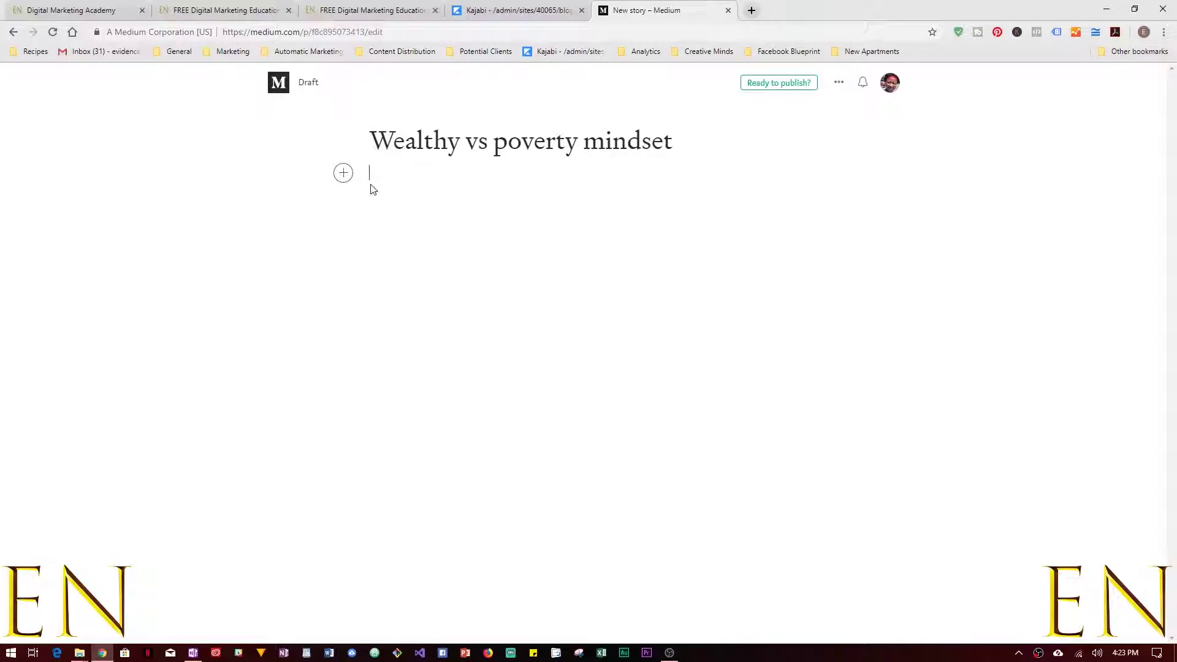
text(In)
key(BackSpace)
key(BackSpace)
click(346, 177)
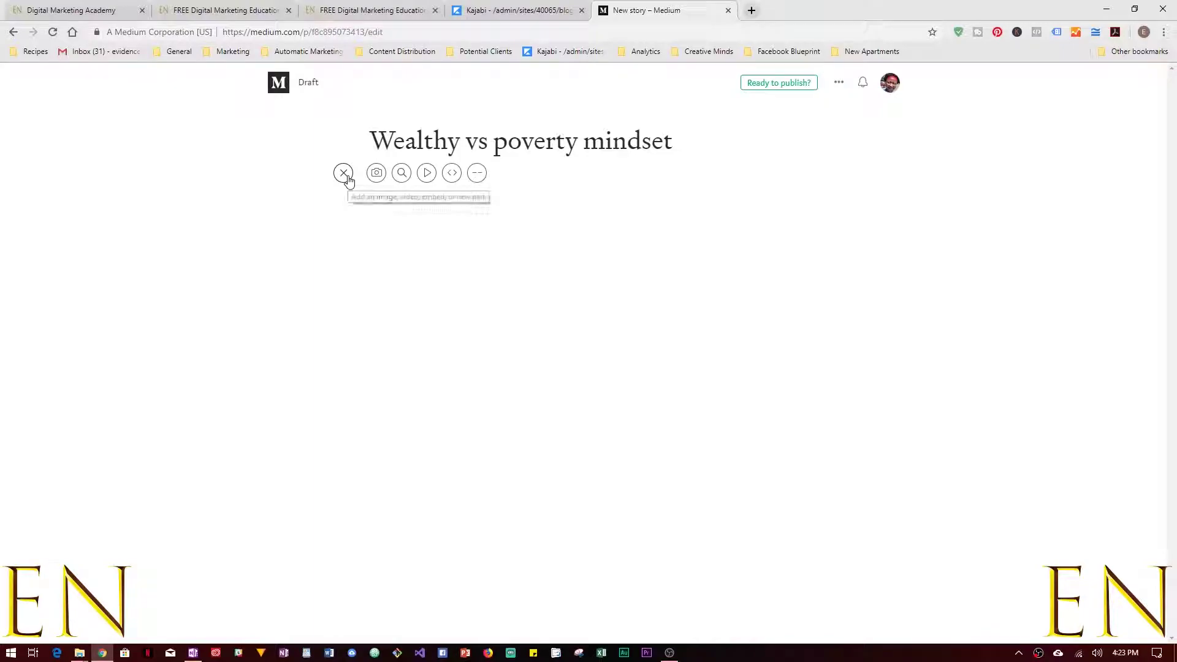
click(428, 174)
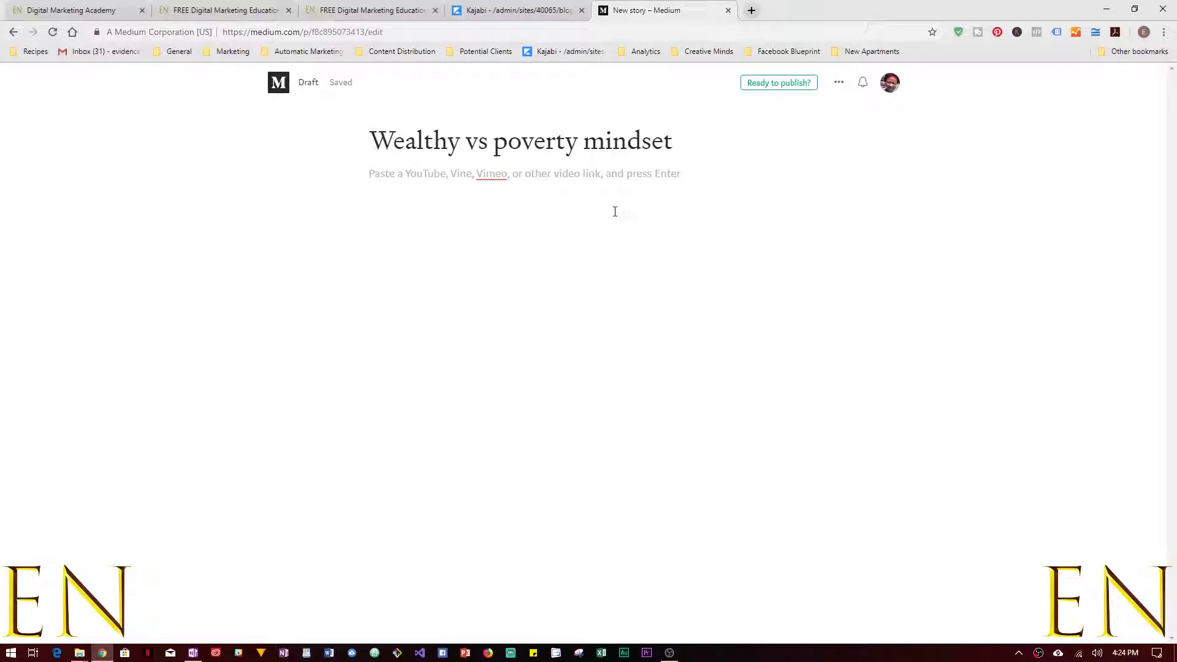
key(Return)
key(BackSpace)
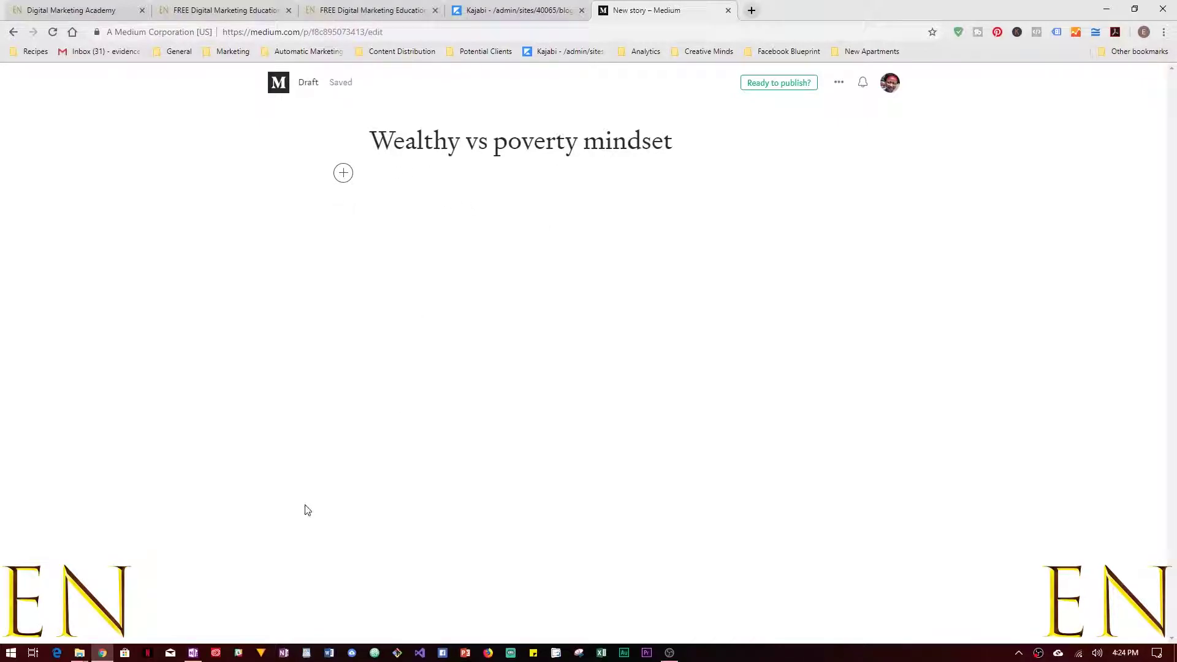
Step: Copy the selected article text from OneNote and place the caret in the story body
click(193, 652)
right_click(513, 355)
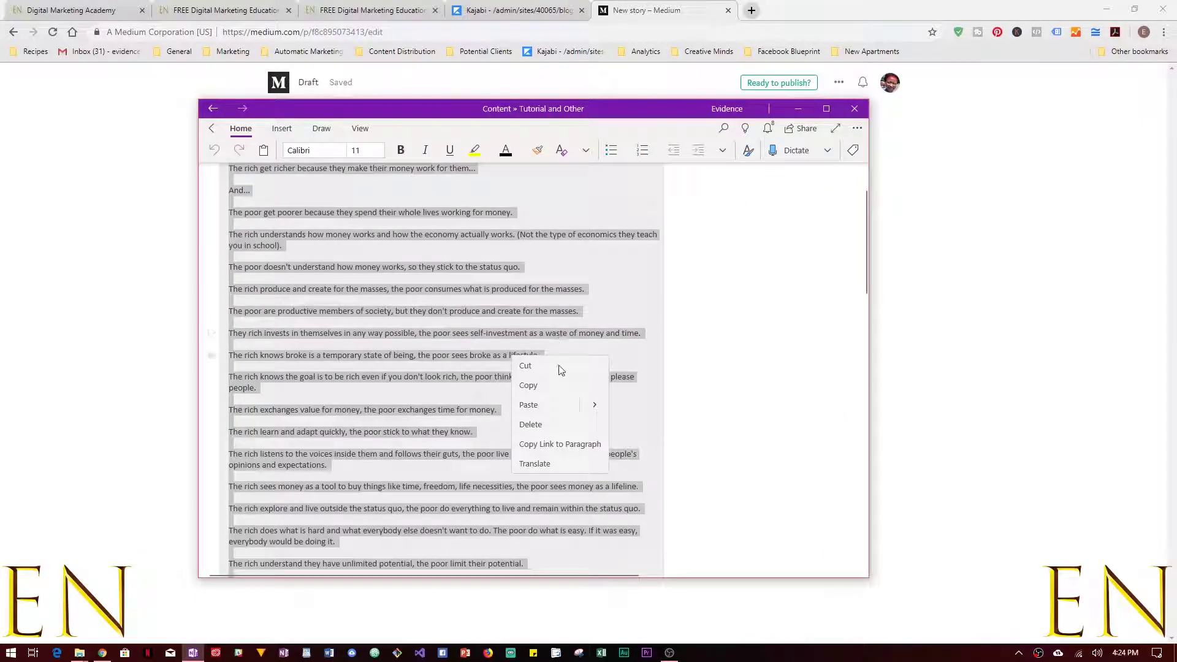
click(546, 384)
click(123, 344)
click(475, 178)
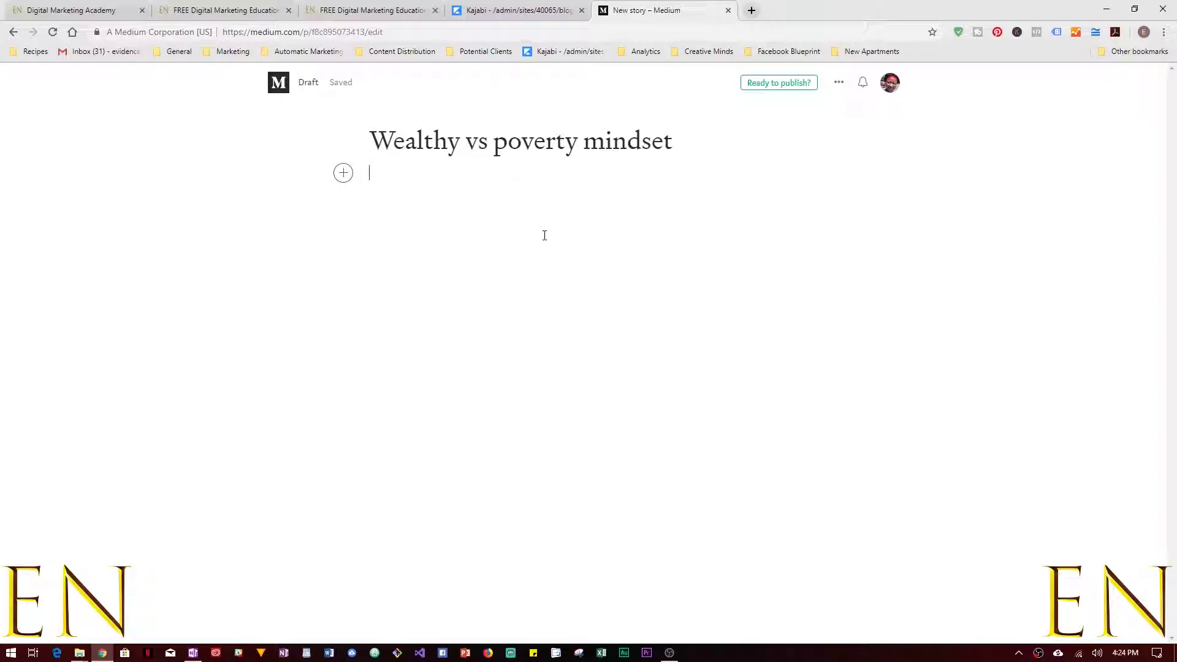
Step: Paste the copied article into the story body and scroll through to review it
key(ctrl+v)
scroll(898, 441, up, 12)
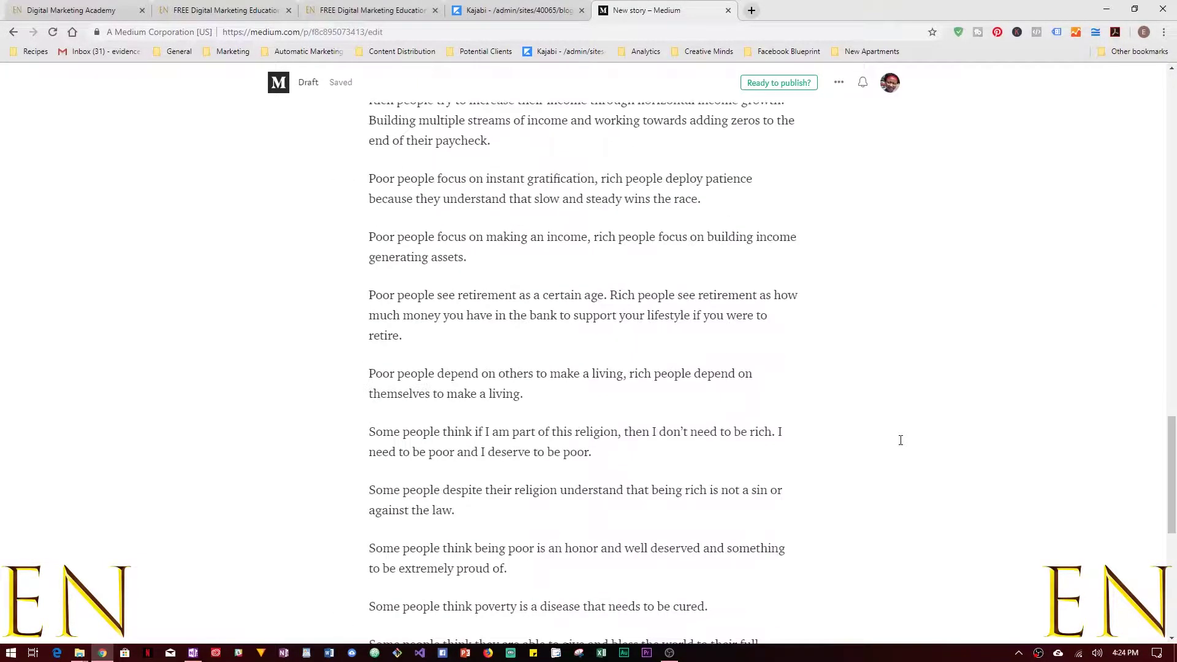
drag(1175, 492, 1175, 198)
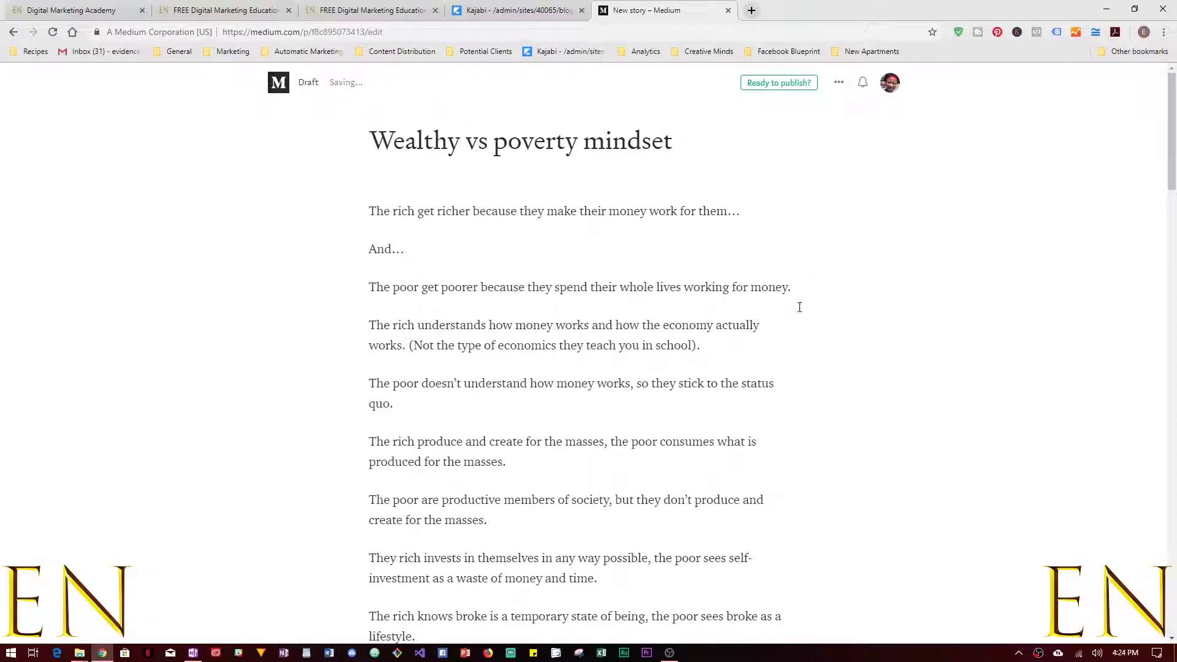
scroll(636, 381, down, 18)
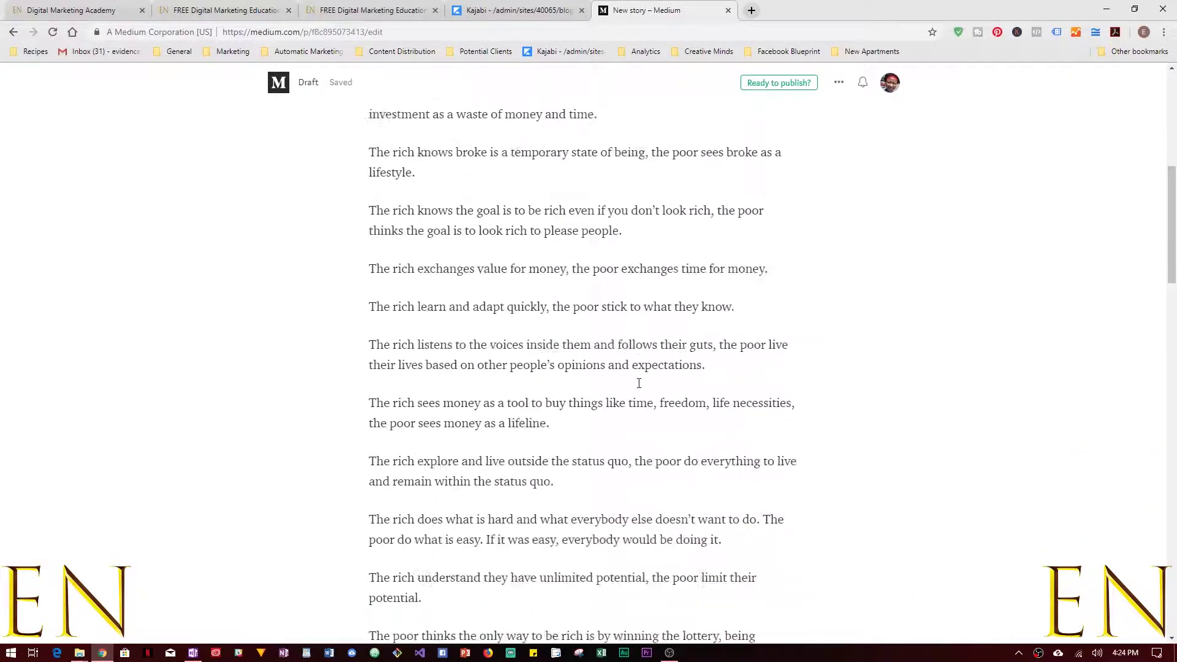
scroll(637, 386, down, 7)
scroll(637, 386, up, 20)
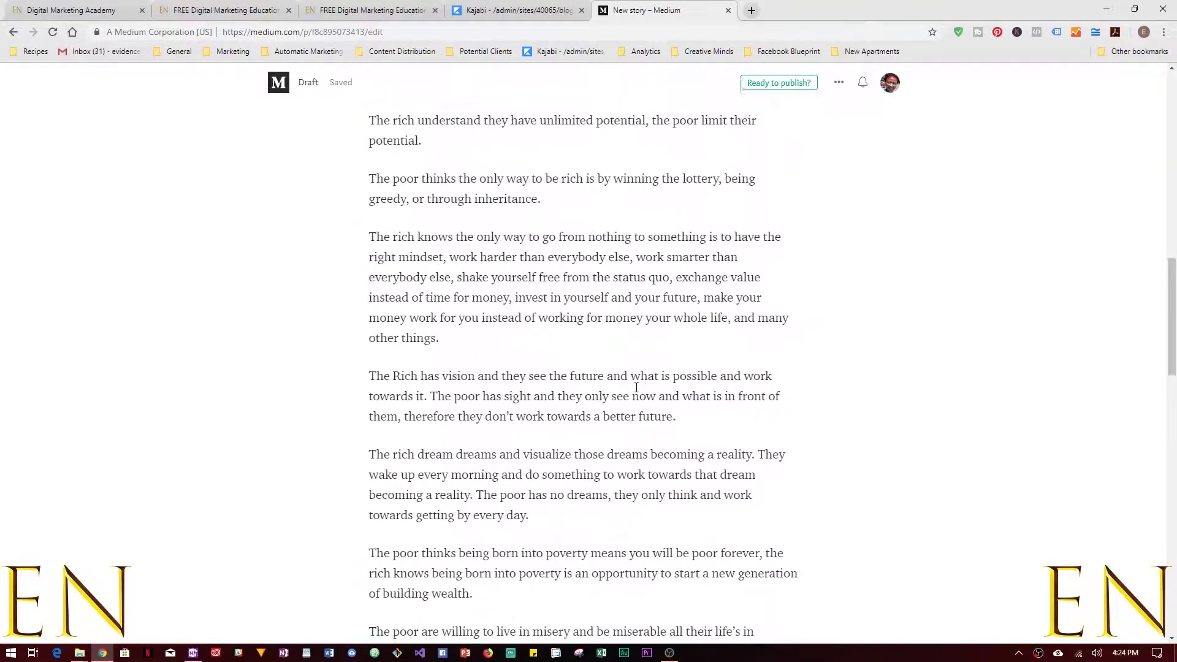
scroll(636, 387, up, 6)
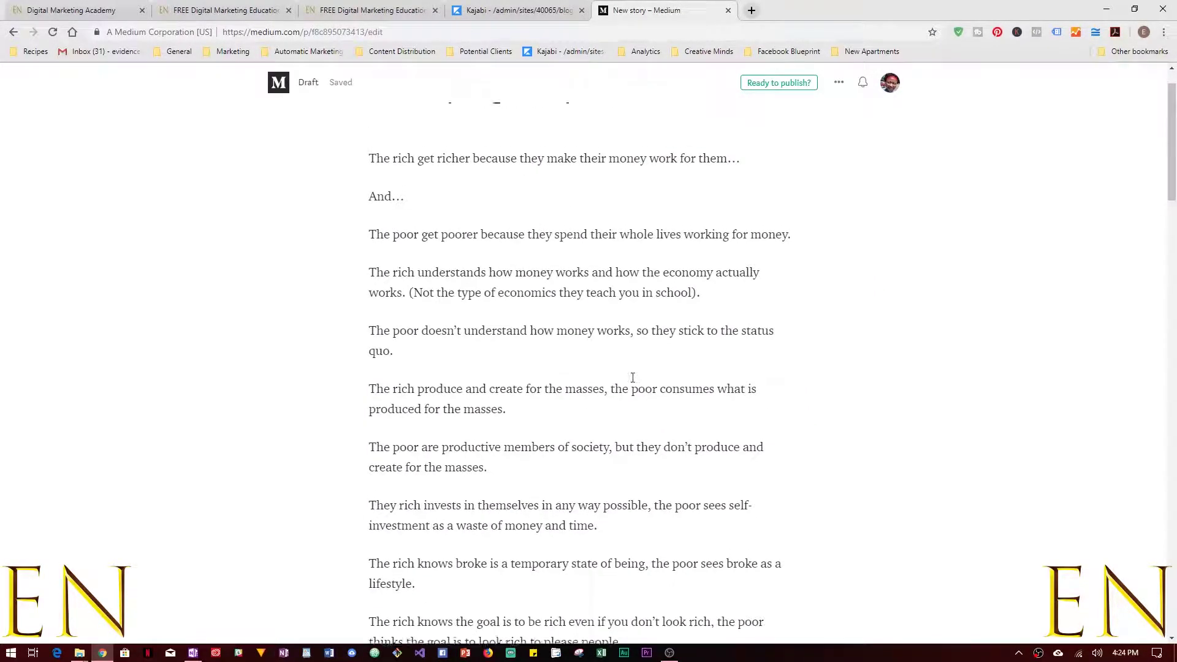
click(839, 84)
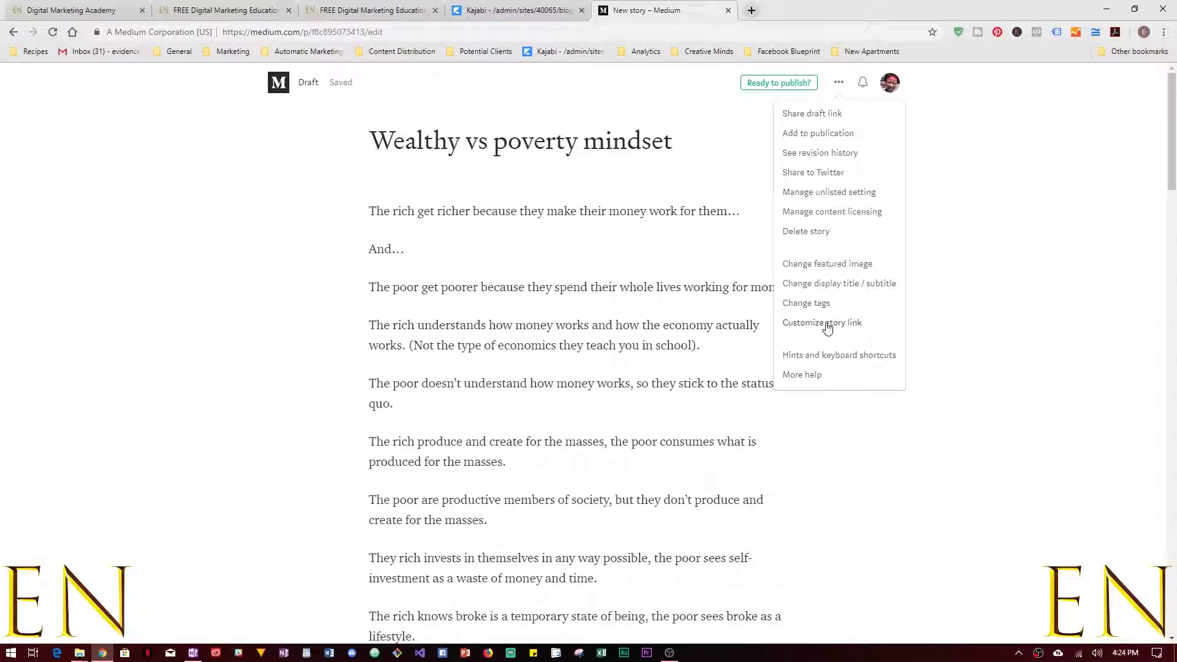
Step: Add the tags through How To Build Wealth, cancel scheduling, and close the story preview
click(775, 84)
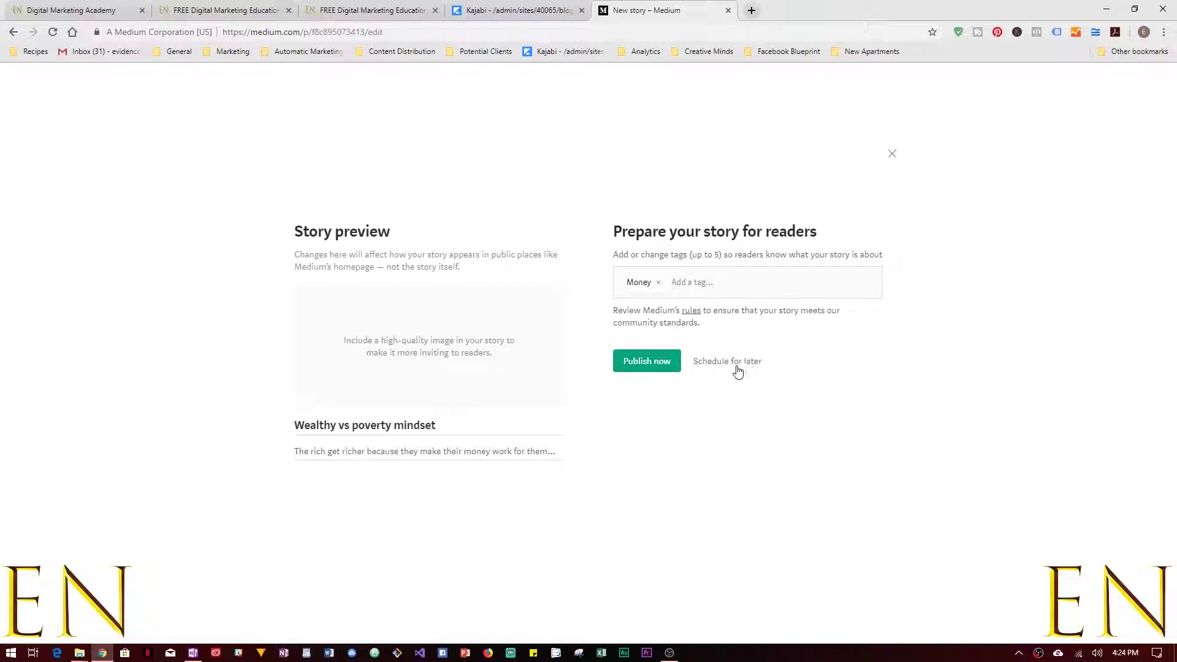
click(733, 365)
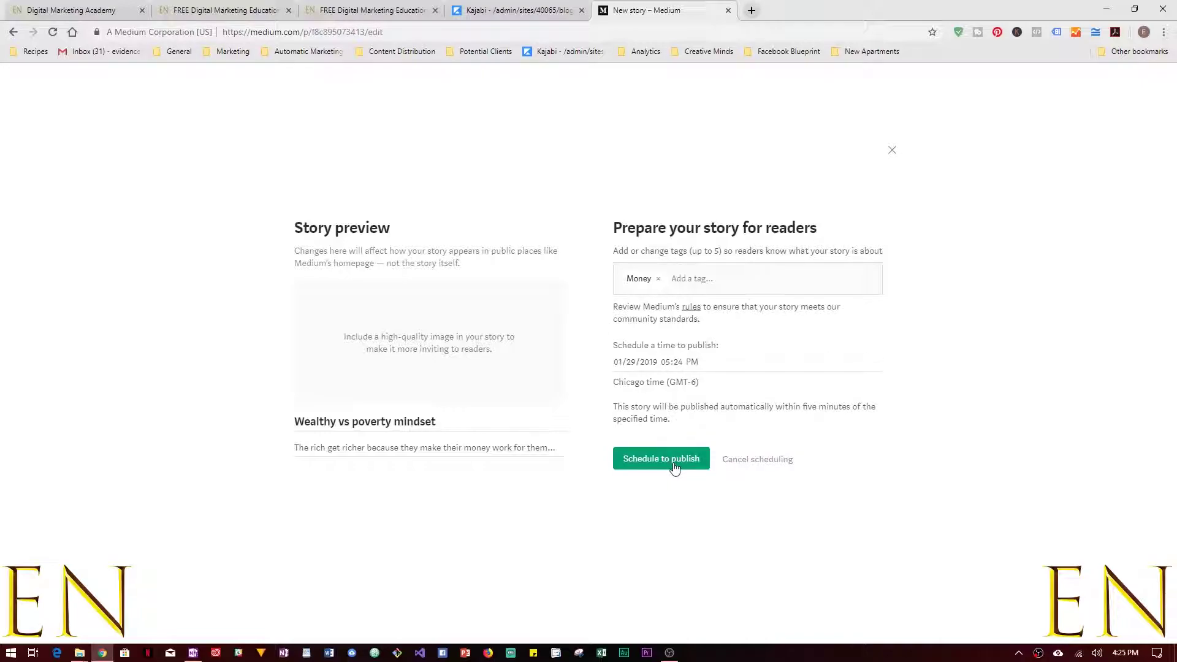
click(755, 461)
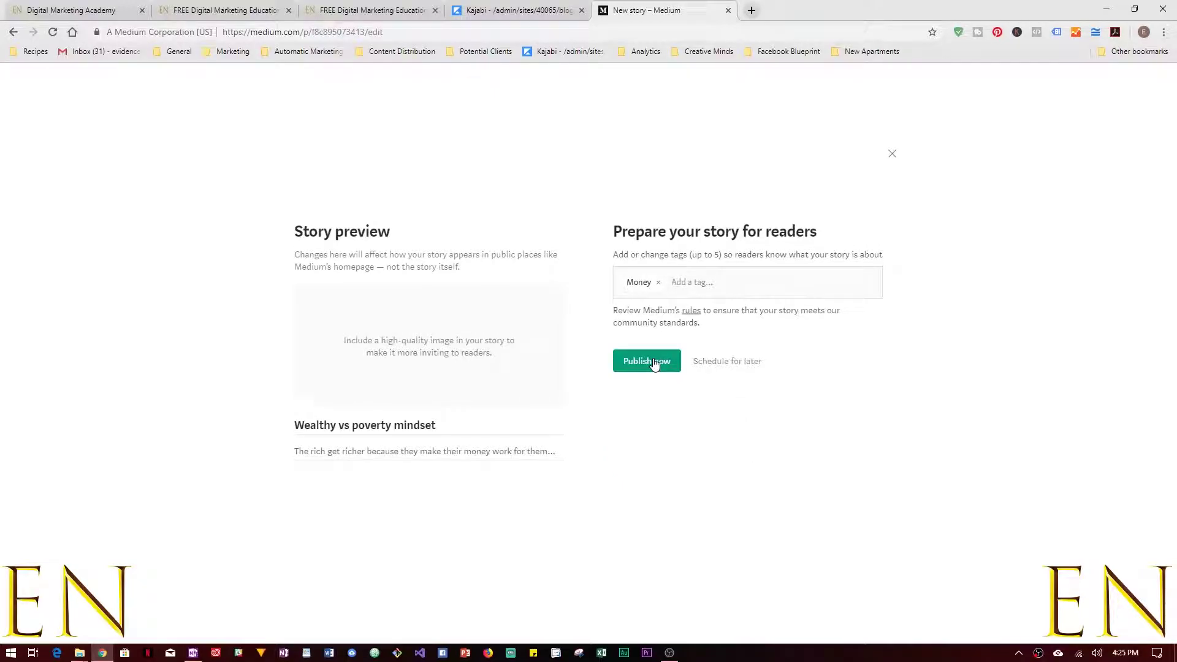
click(740, 285)
text(wealthy)
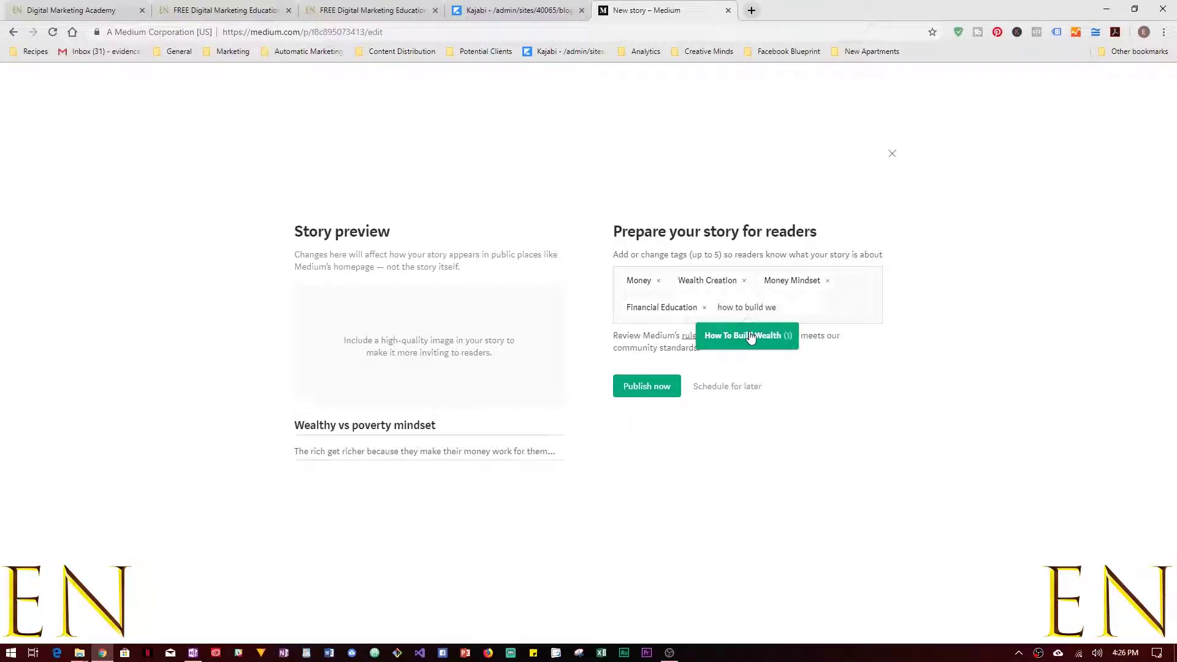
click(753, 336)
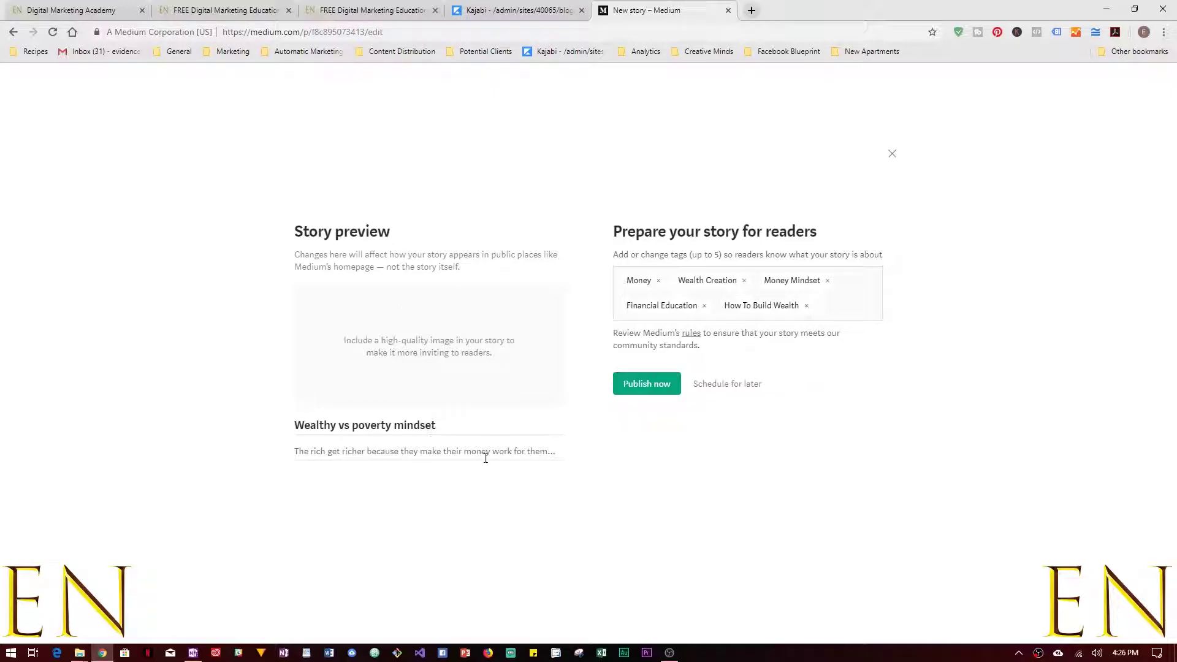
click(892, 154)
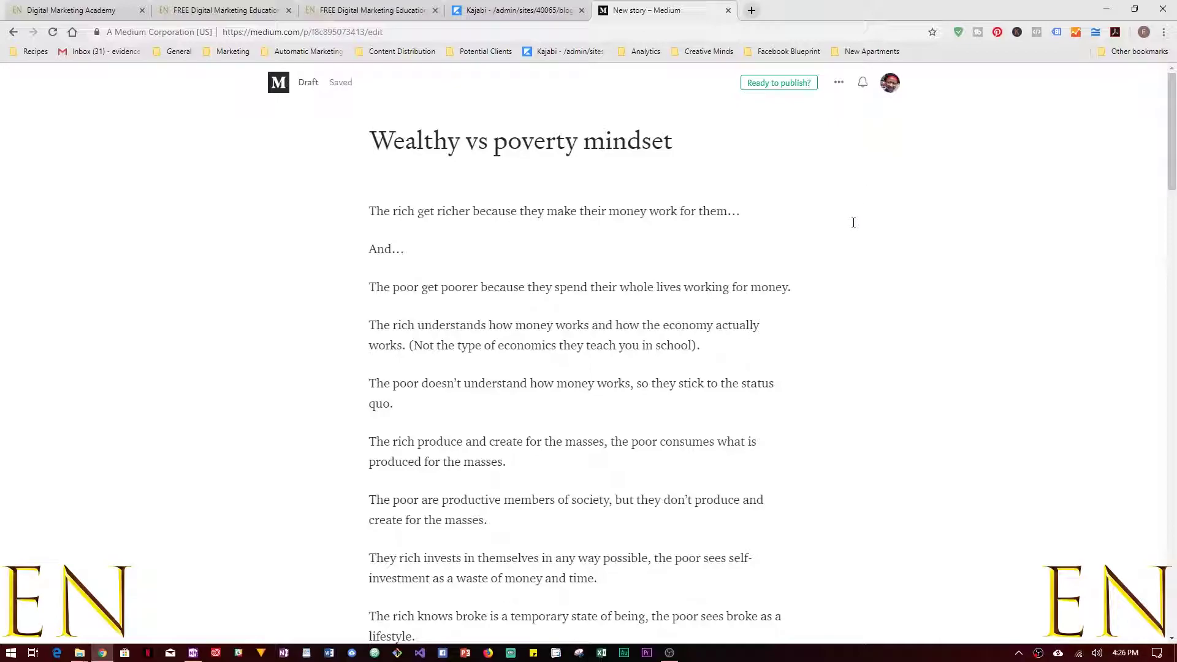
Step: Check the Change featured image option, dismiss its tip, and reopen the publishing screen
click(839, 83)
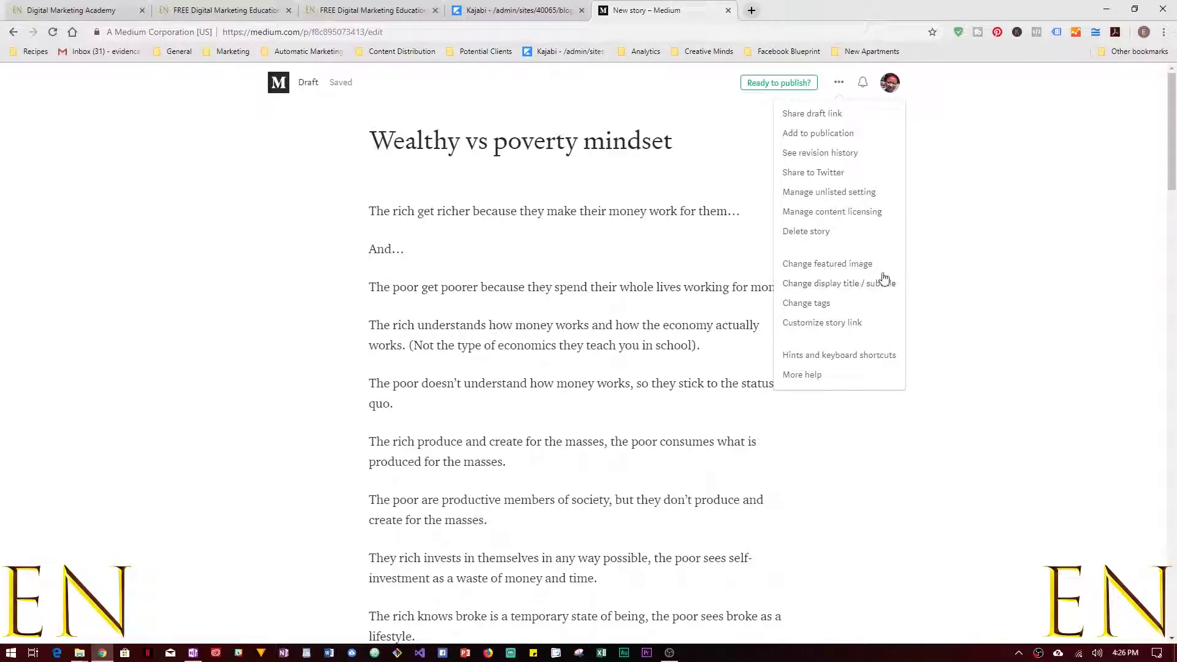
click(861, 263)
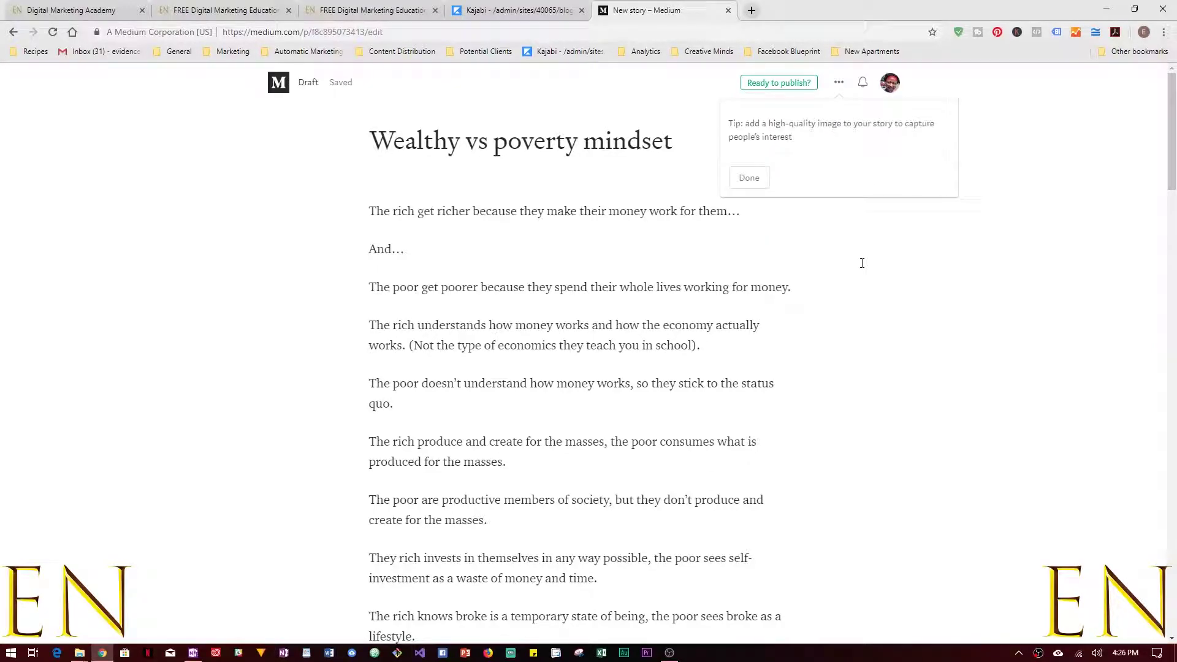
click(748, 179)
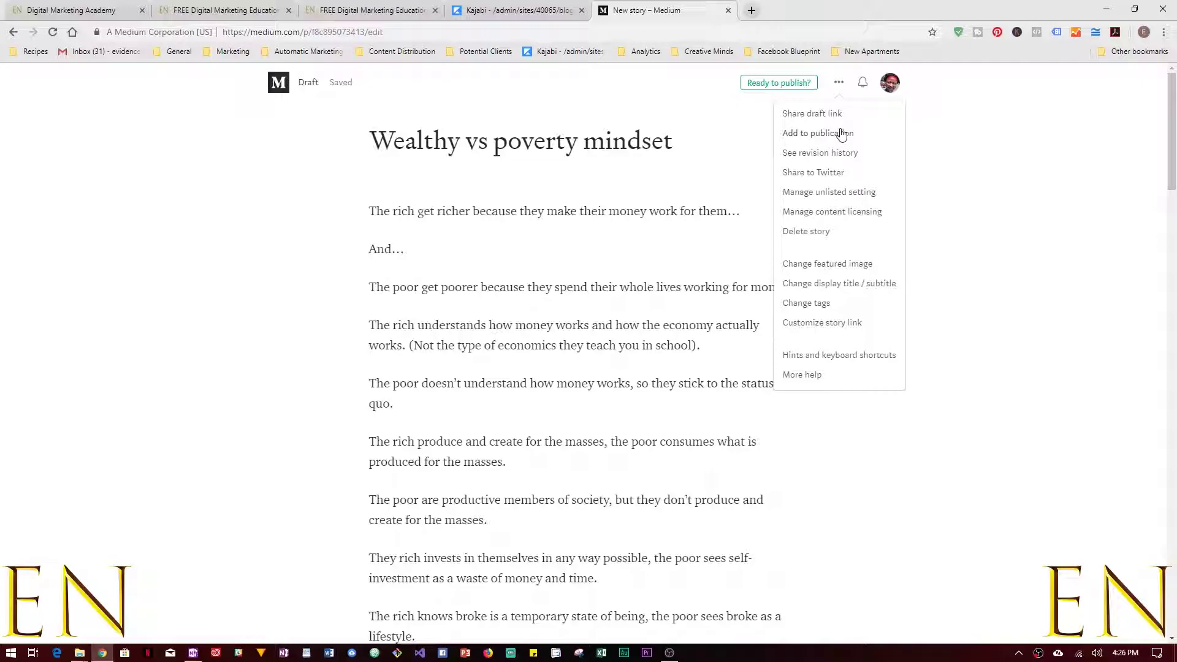
click(724, 169)
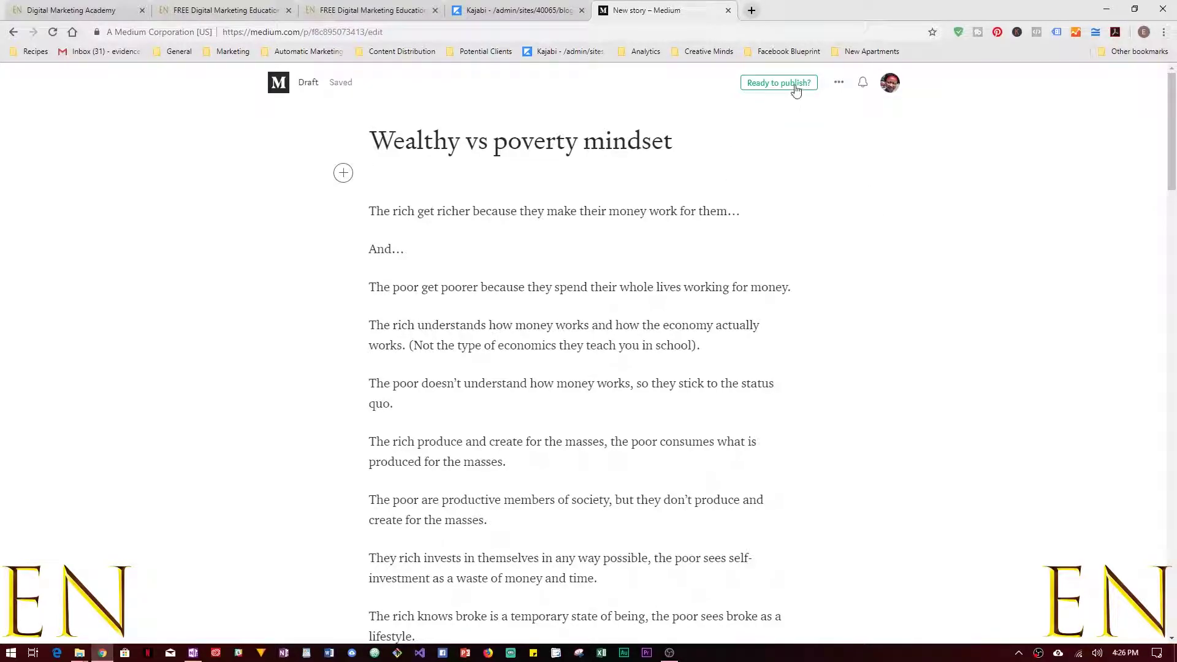
click(795, 89)
Step: Publish 'Wealthy vs poverty mindset' now and scroll through the live article
click(647, 384)
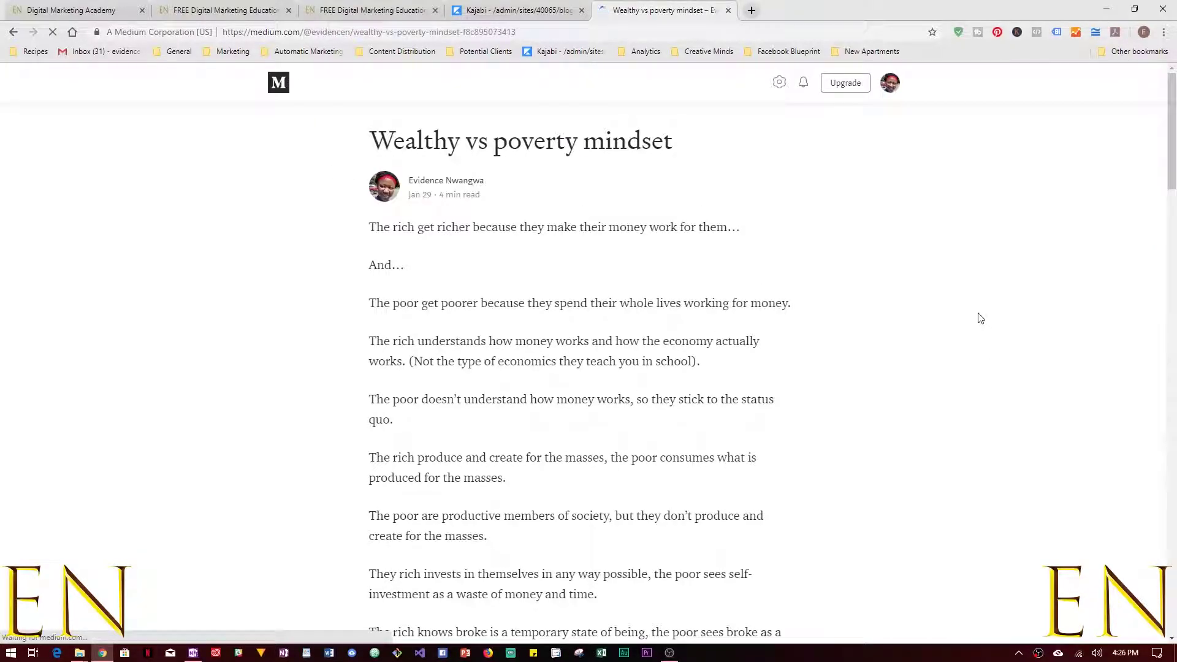
scroll(718, 327, down, 20)
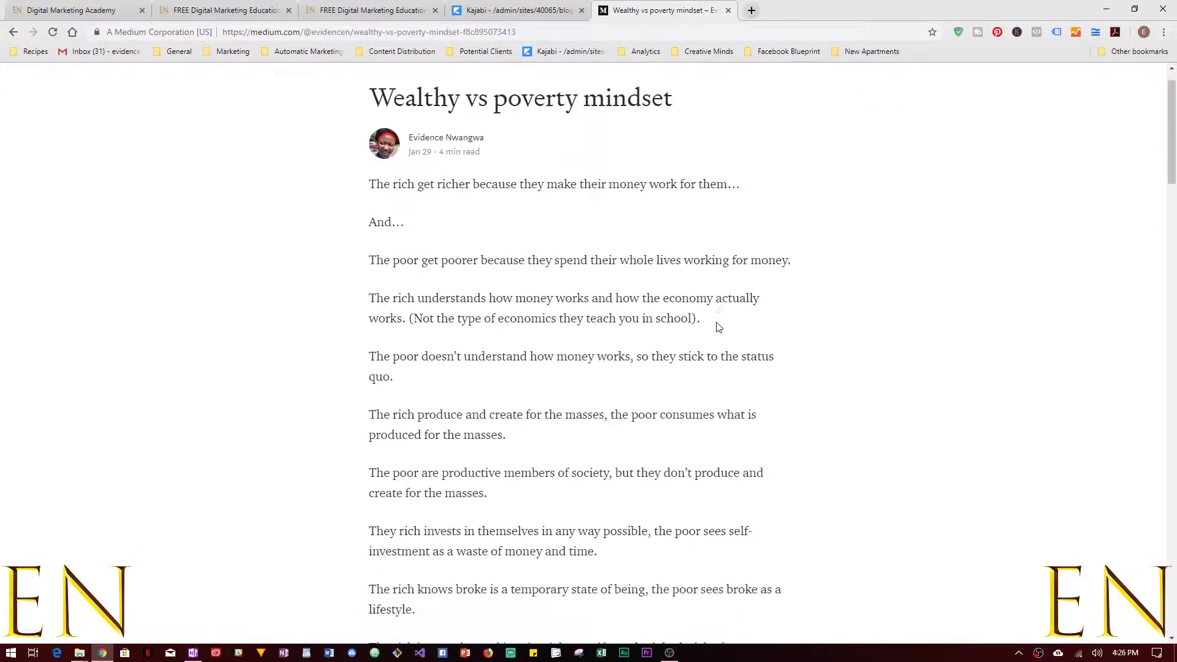
scroll(719, 331, down, 20)
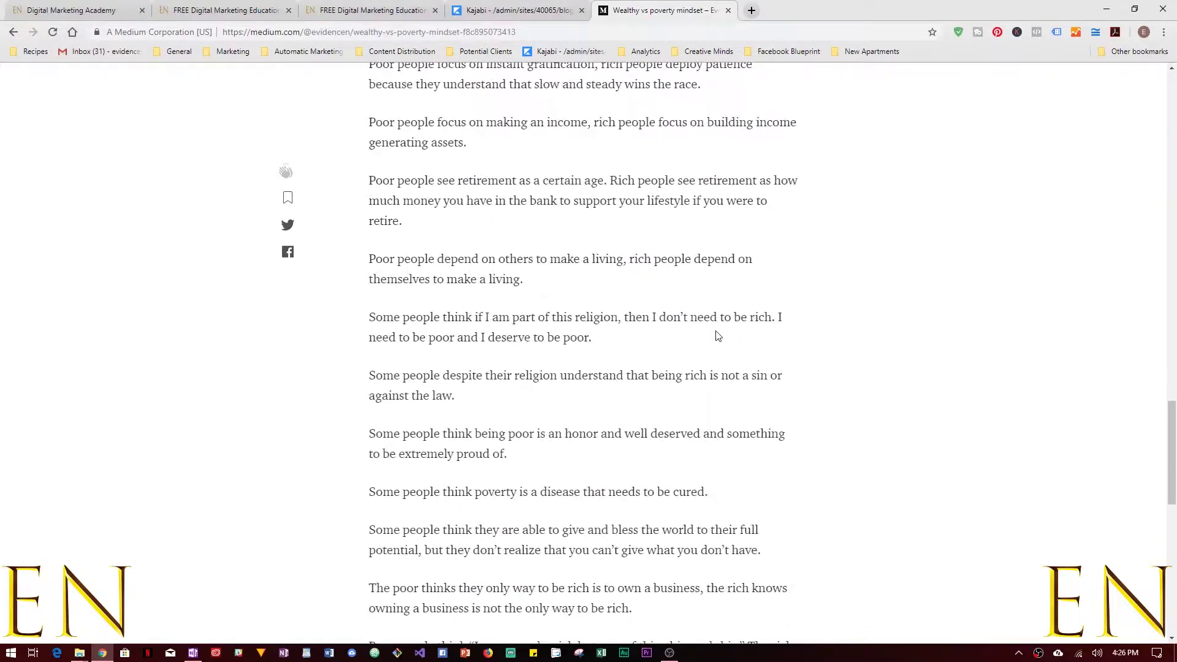
scroll(1092, 517, up, 7)
scroll(1092, 517, up, 20)
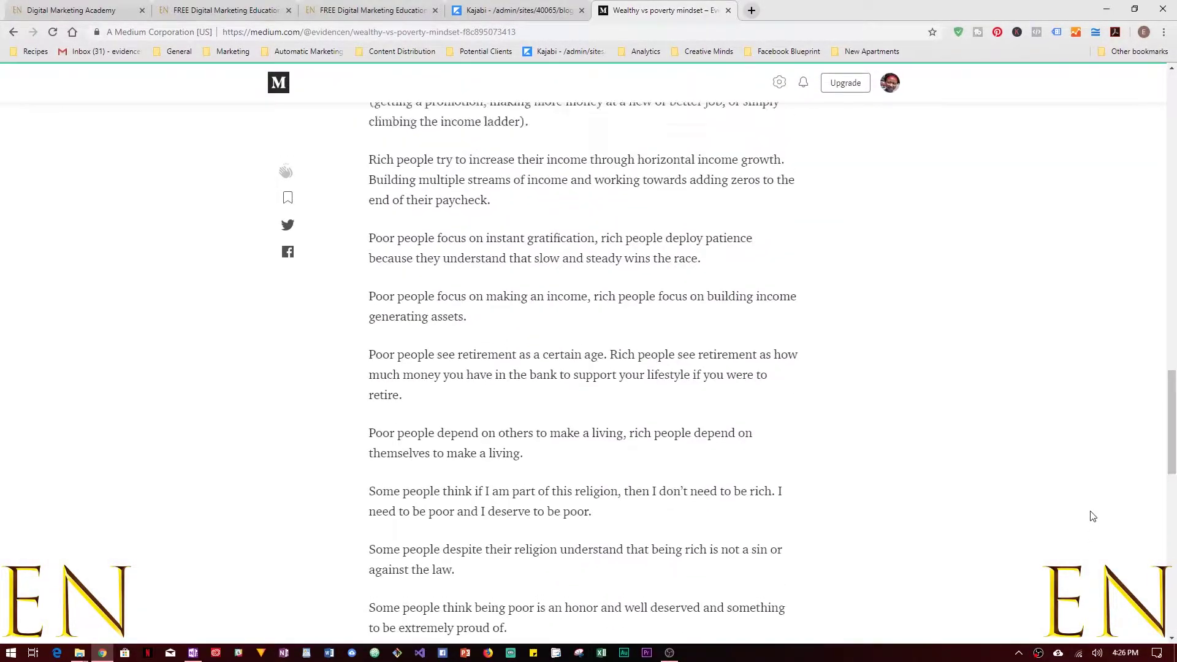
scroll(1071, 492, up, 6)
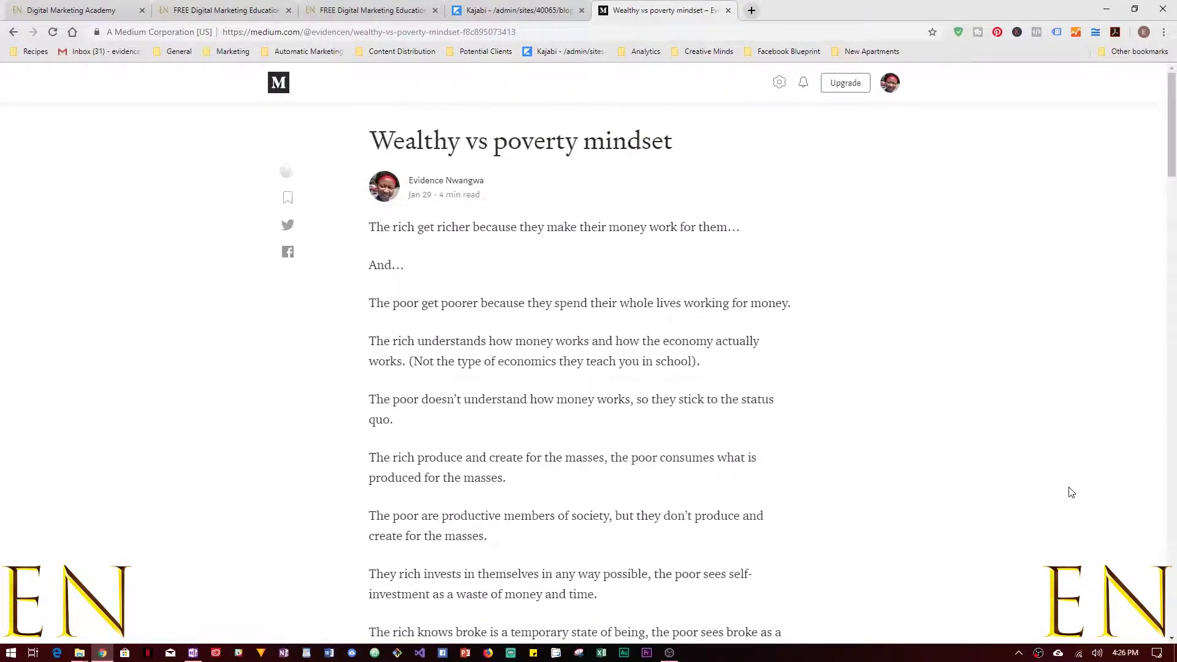
click(890, 86)
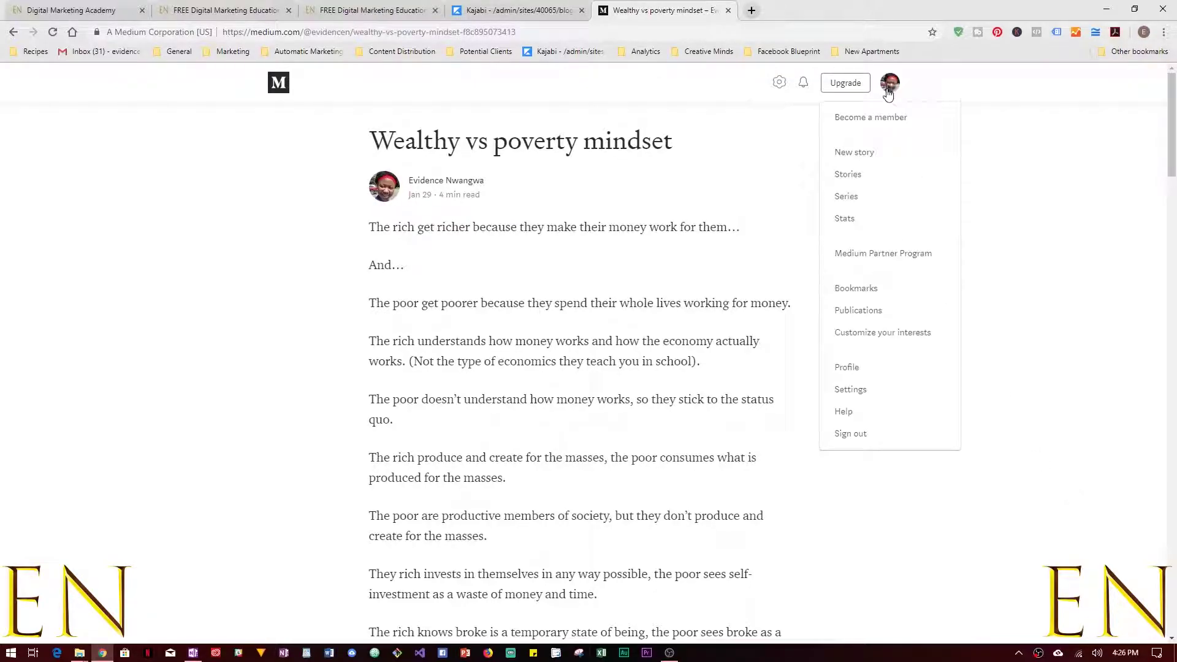
click(847, 174)
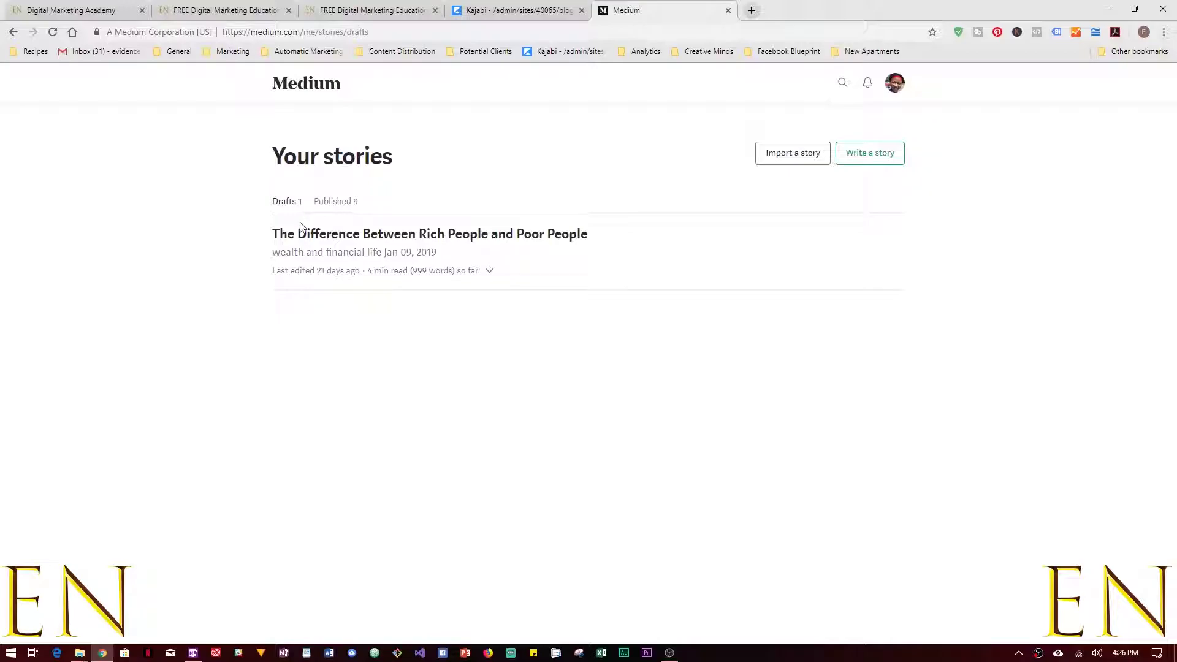
click(334, 204)
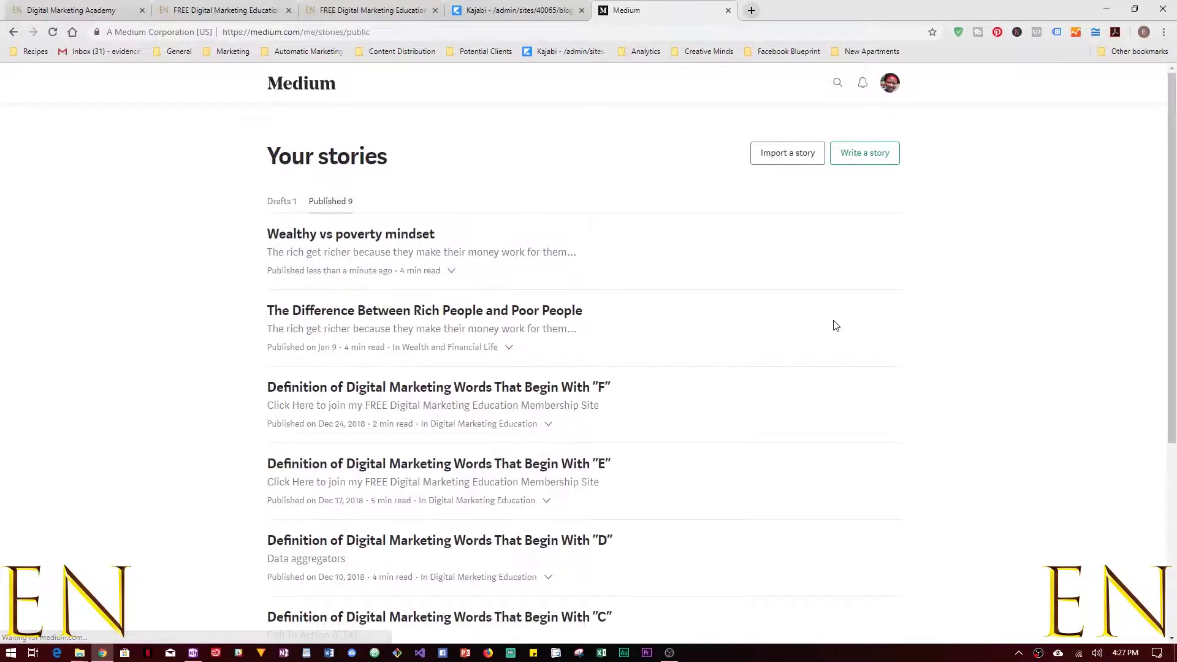
click(457, 255)
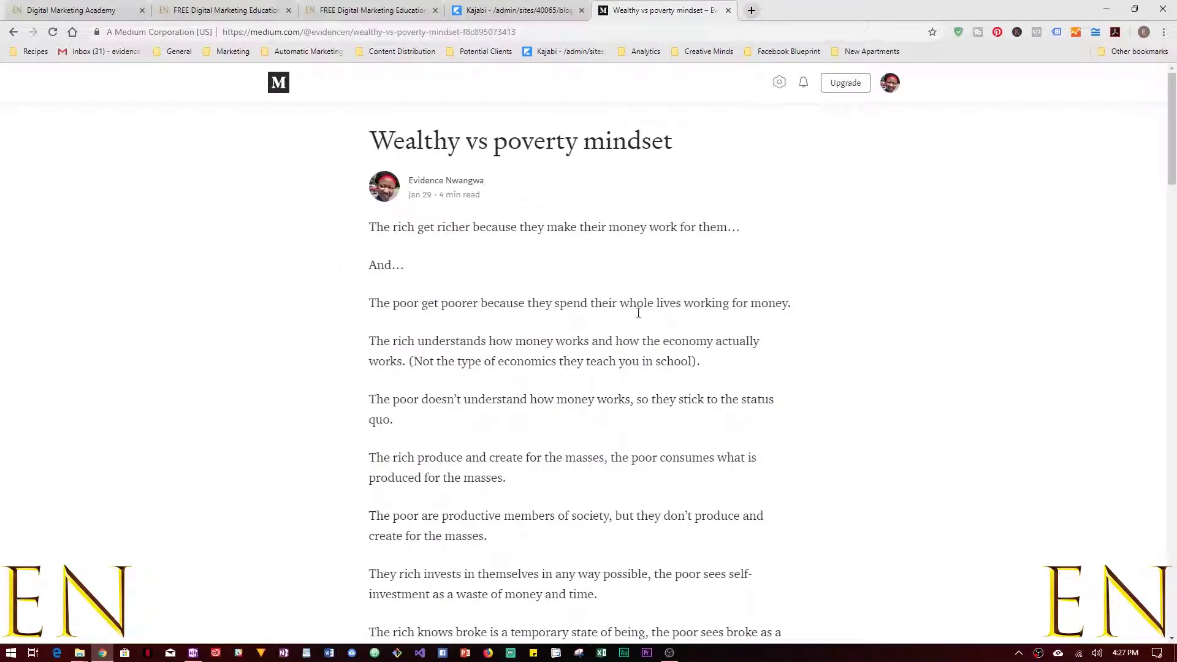
scroll(638, 318, down, 10)
scroll(640, 325, up, 10)
Step: Browse the Wealth and Financial Mindset, Digital Marketing Education and Wealth and Financial Life publications
click(892, 85)
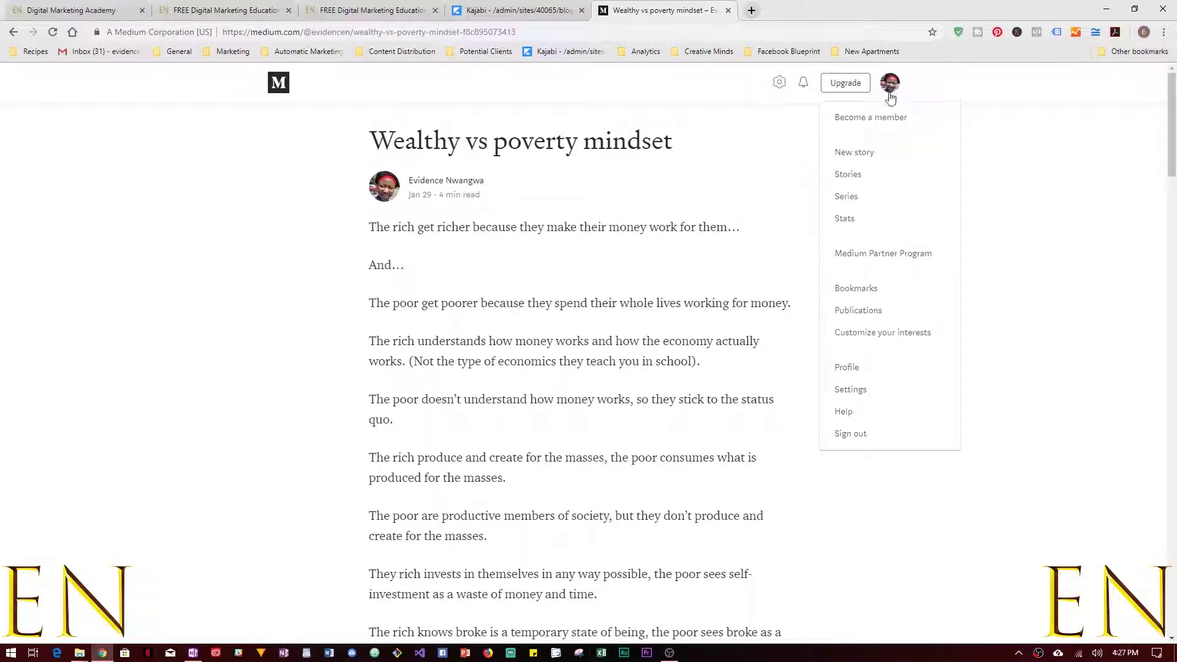
click(843, 312)
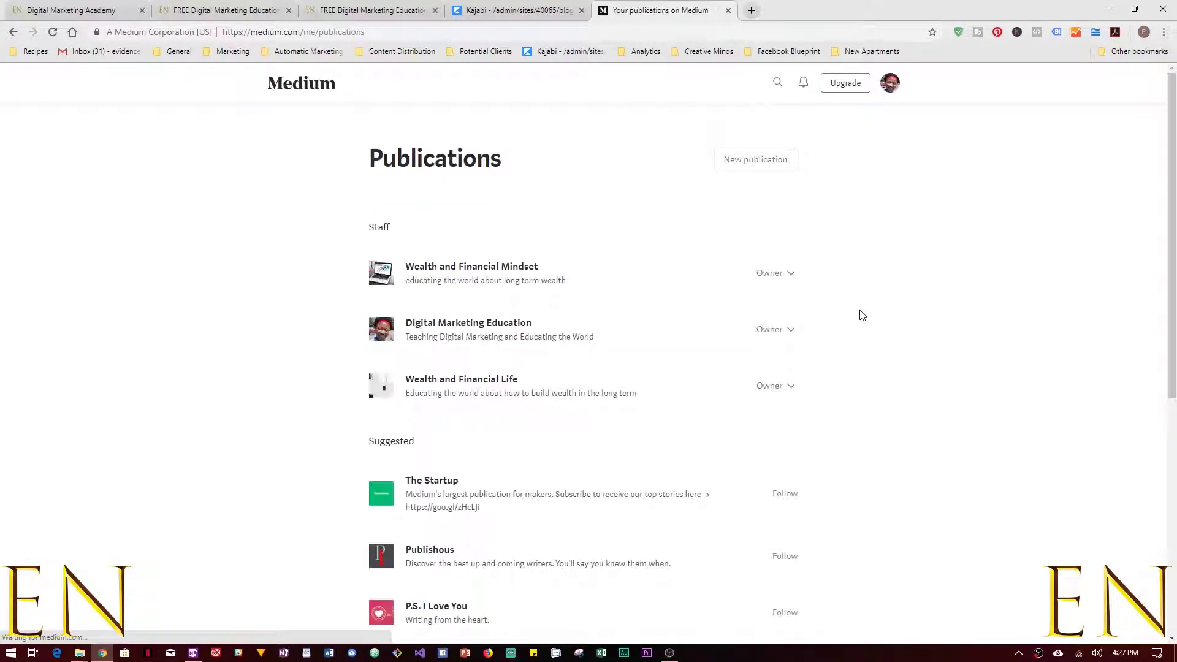
click(491, 271)
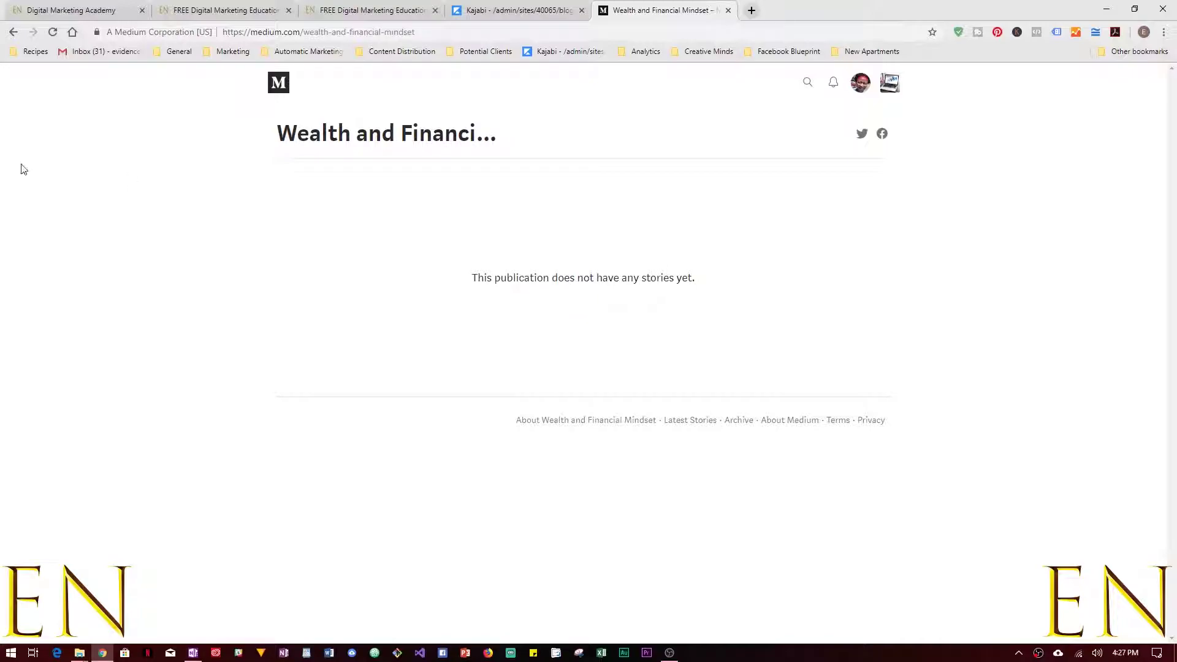
click(888, 87)
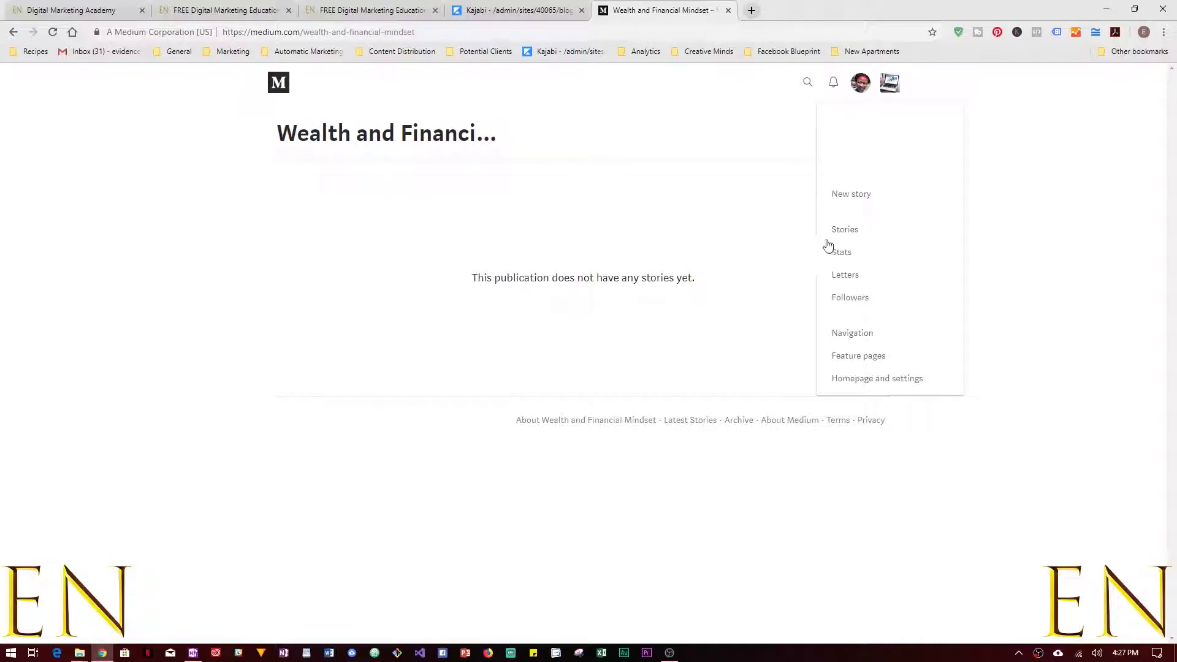
click(425, 228)
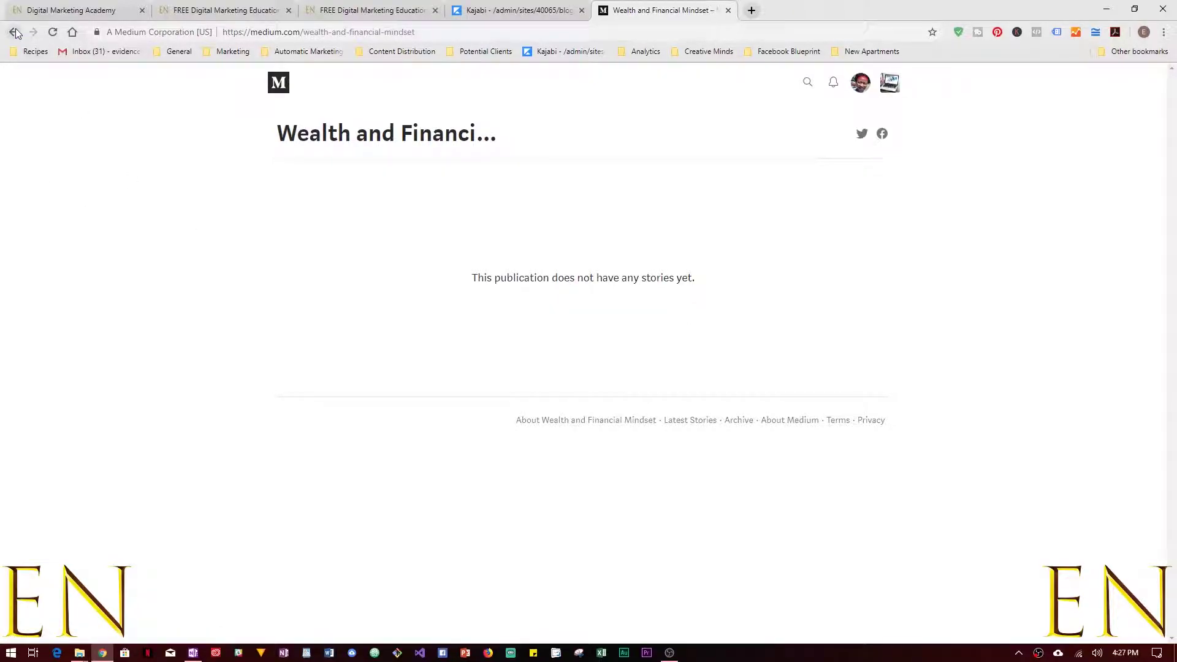
key(alt+Left)
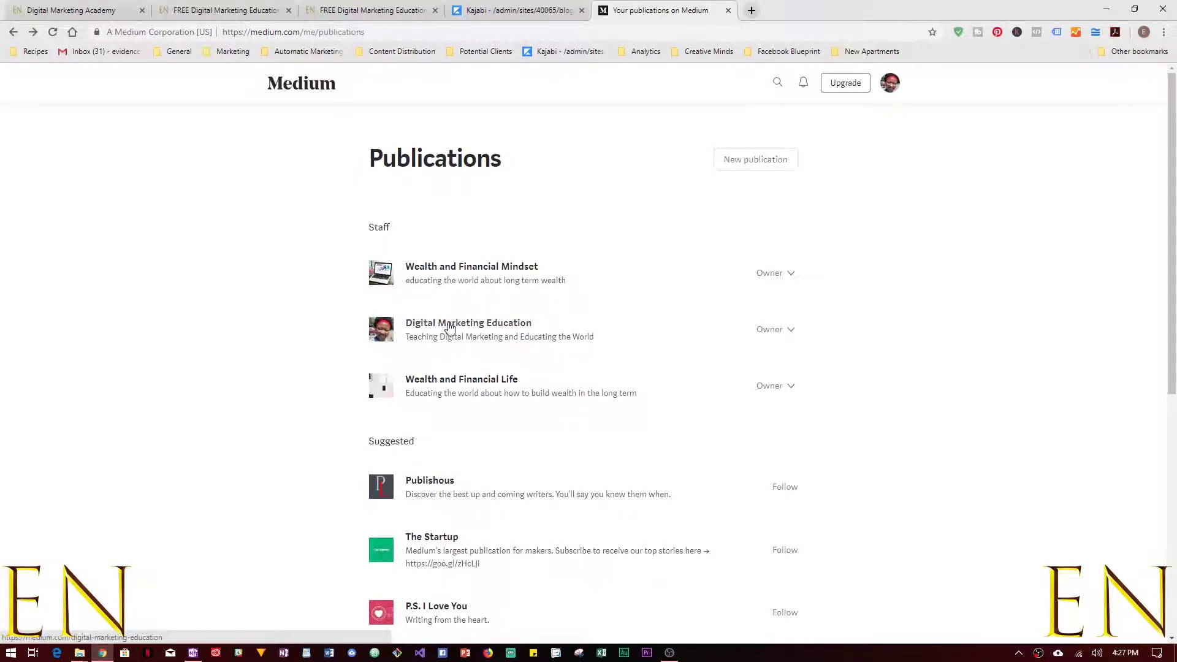
click(449, 325)
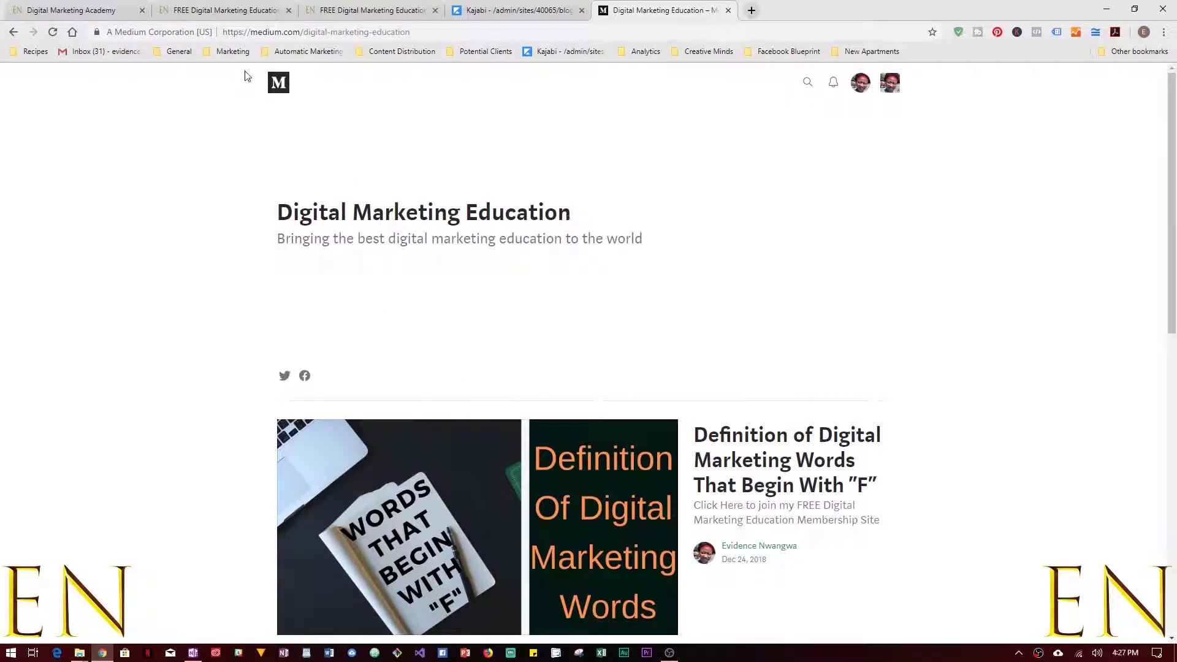
click(13, 31)
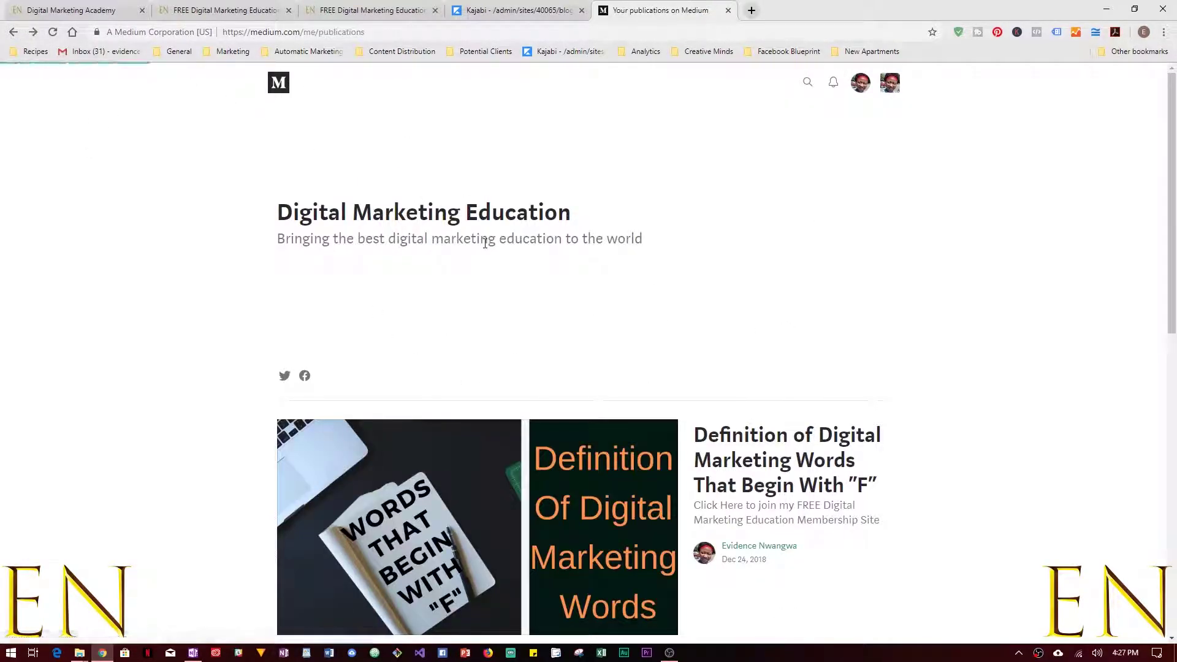
click(545, 385)
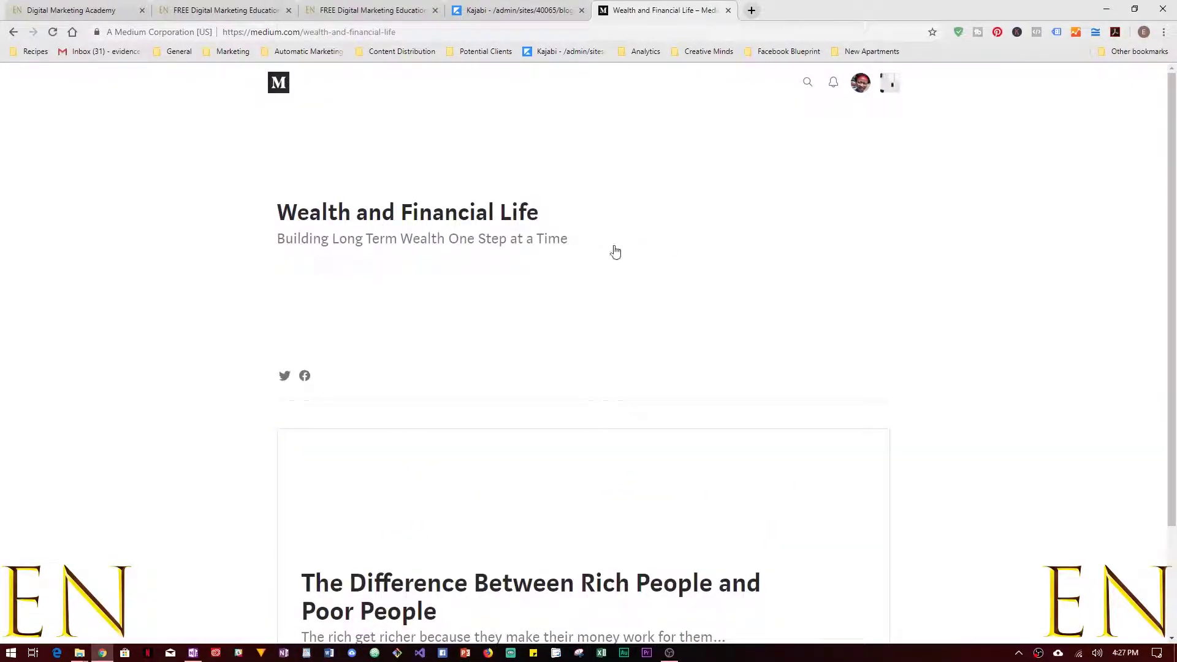
scroll(615, 252, down, 2)
scroll(627, 302, up, 2)
click(2, 31)
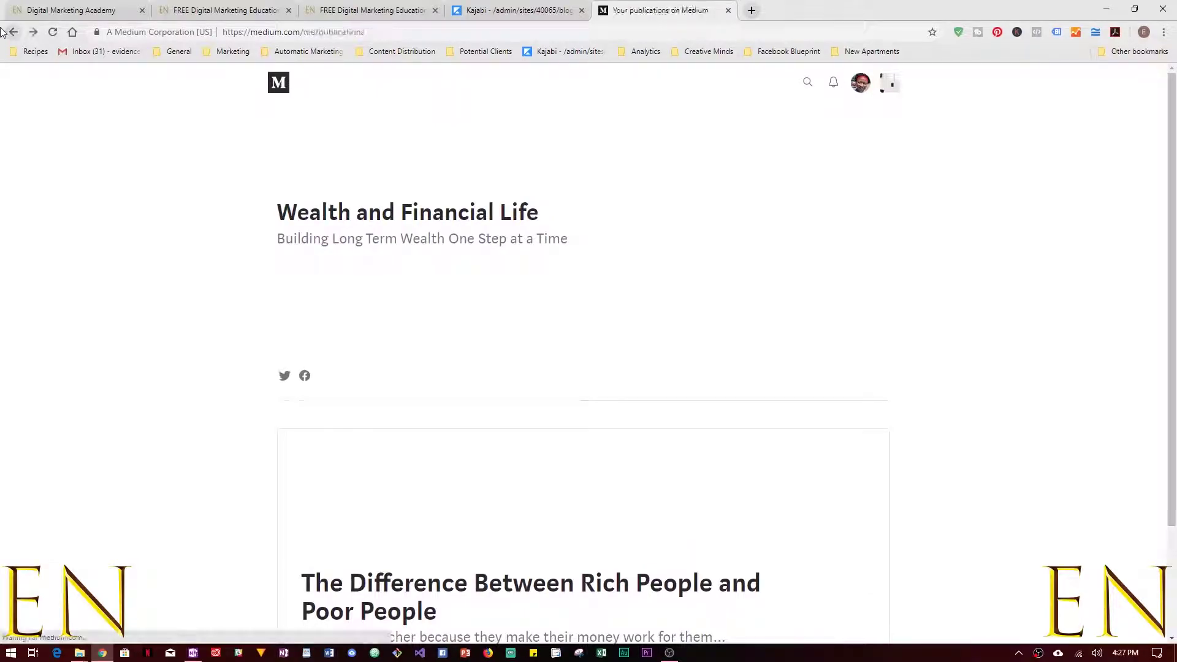
Step: Check the published stories list, then revisit the Wealth and Financial Mindset publication
click(892, 84)
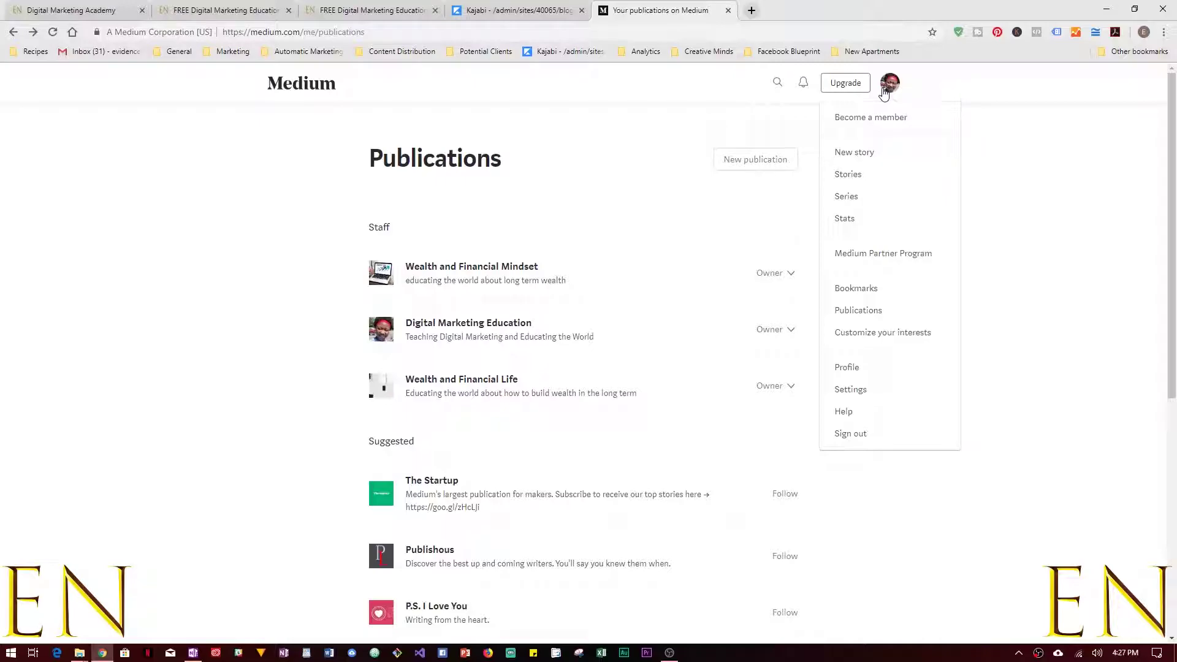
click(848, 175)
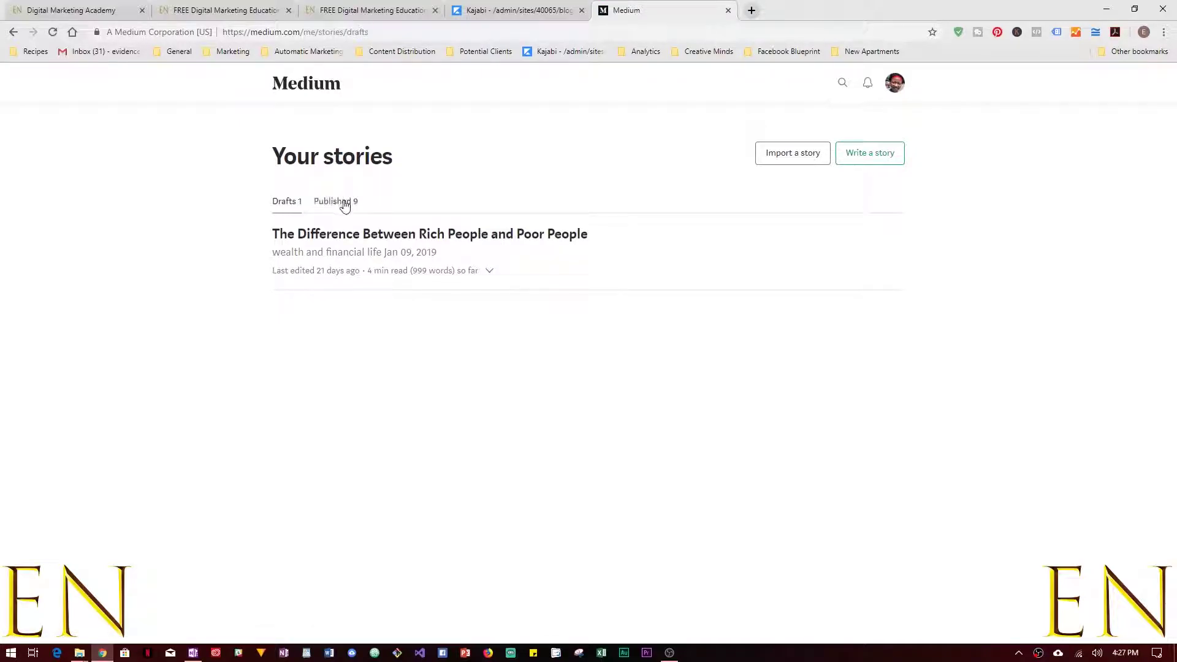
click(345, 204)
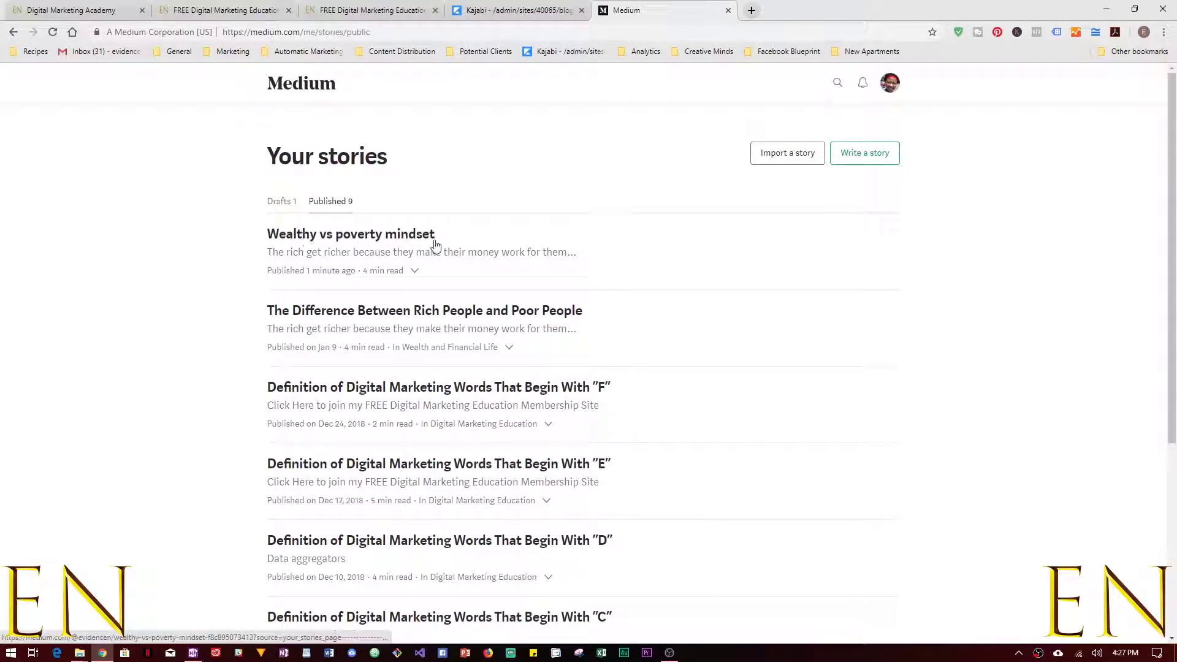
click(889, 82)
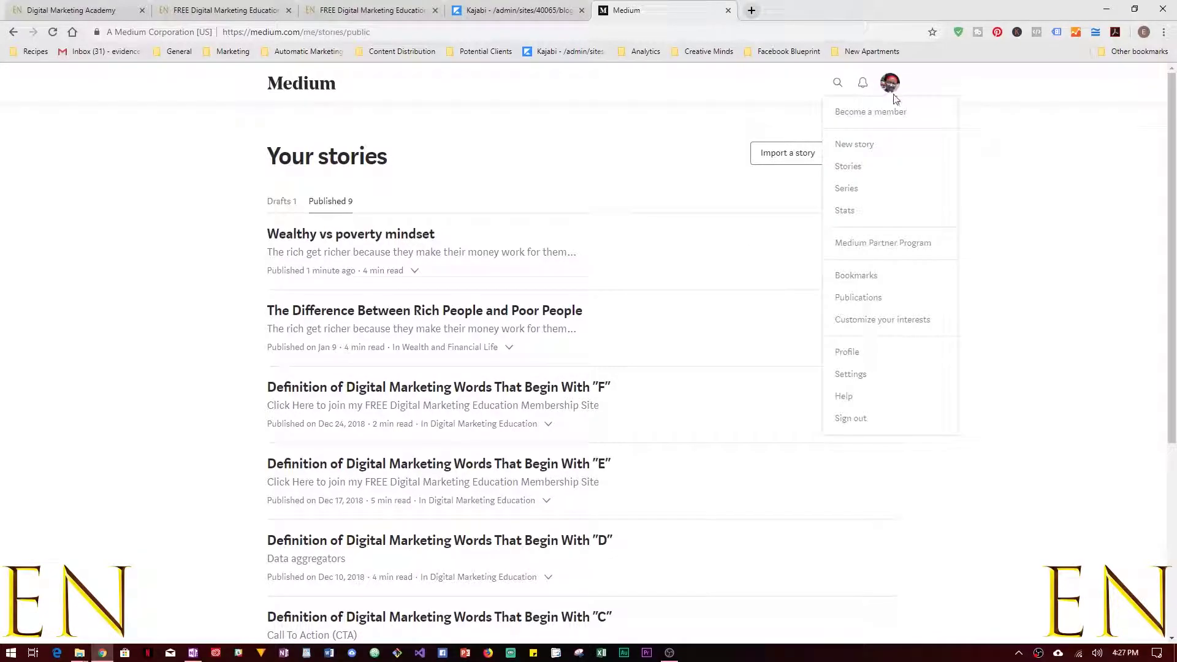
click(852, 300)
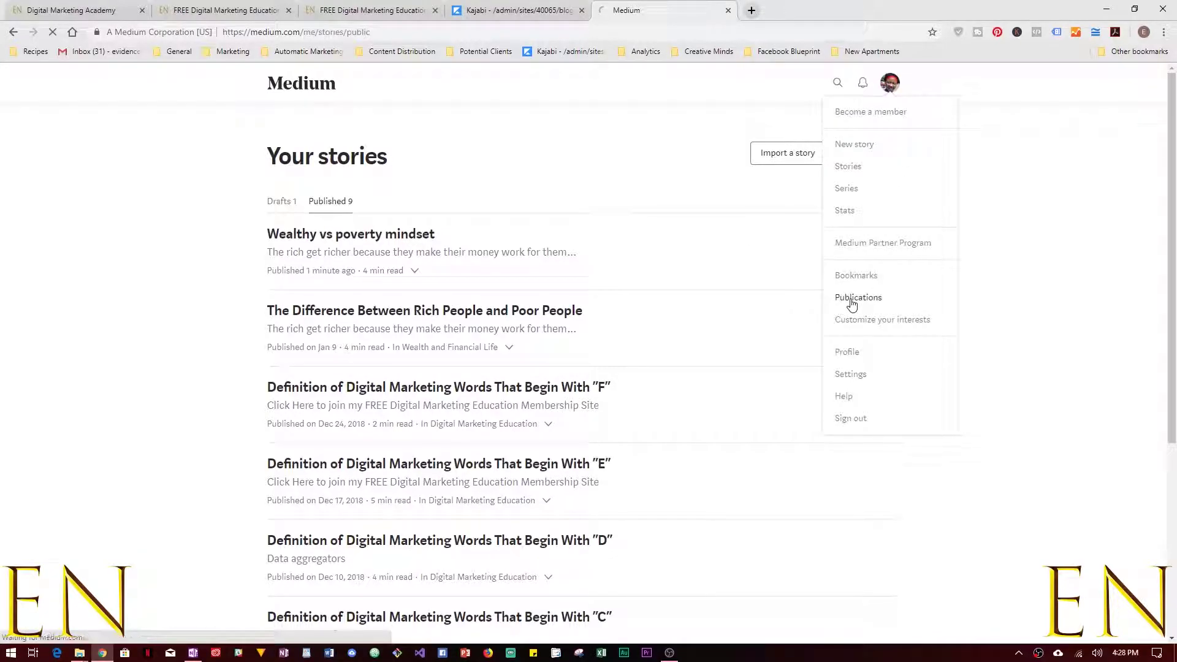
click(461, 270)
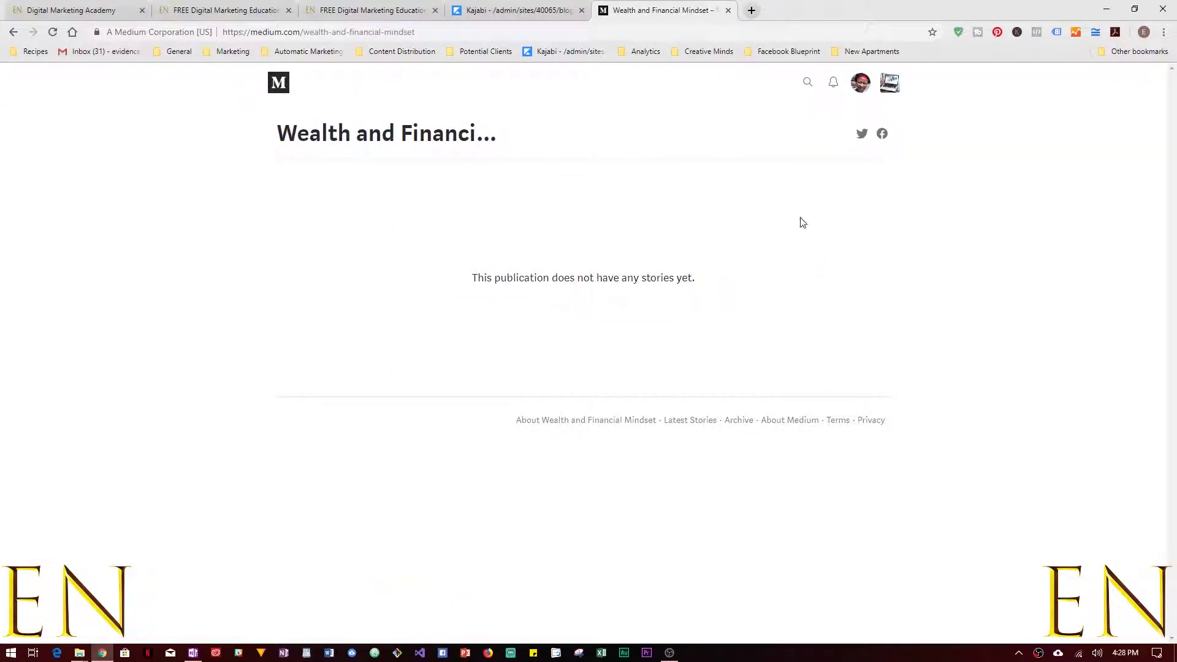
Step: Open 'Wealthy vs poverty mindset' from the Published stories list
click(865, 83)
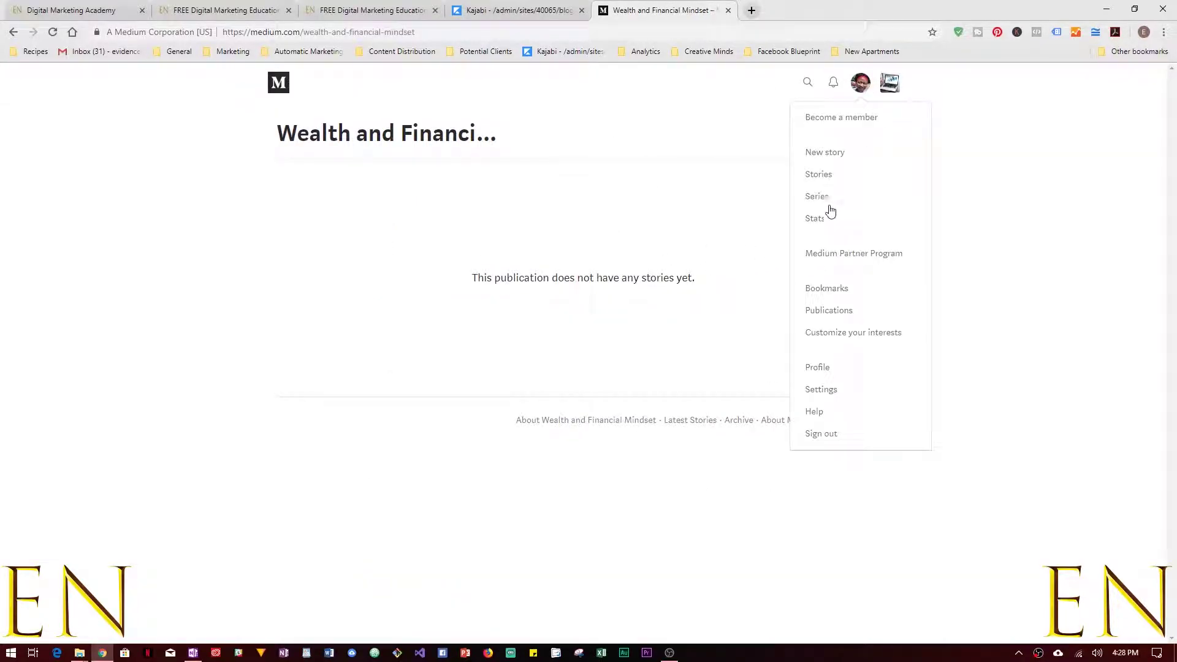
click(820, 175)
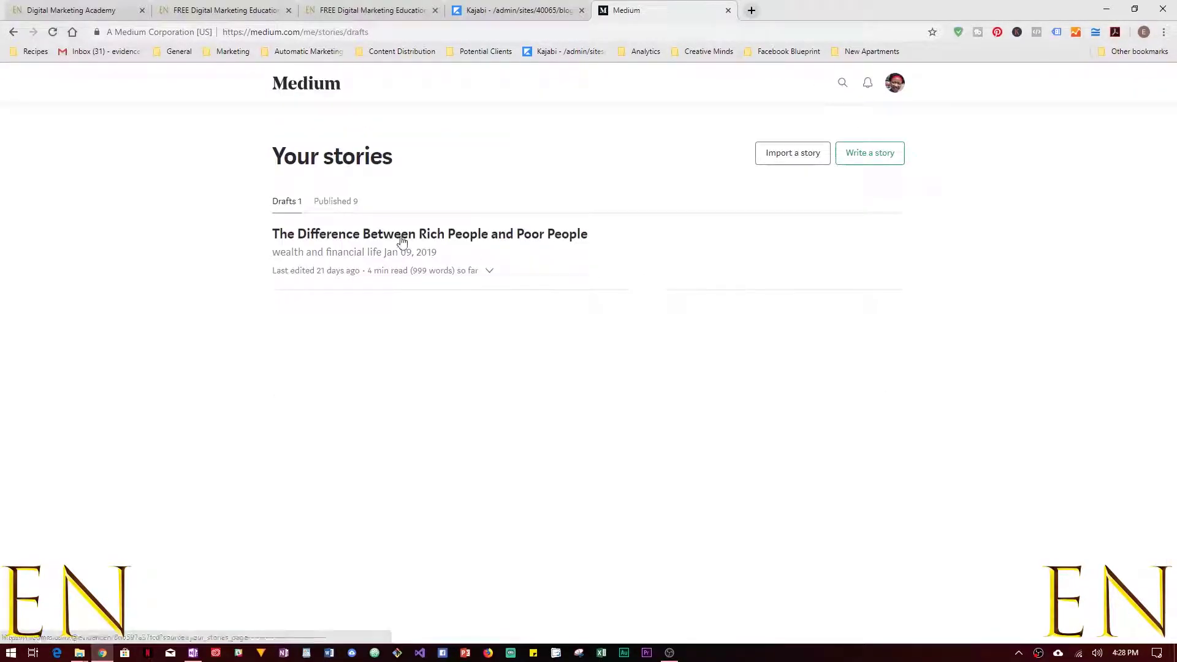
click(340, 202)
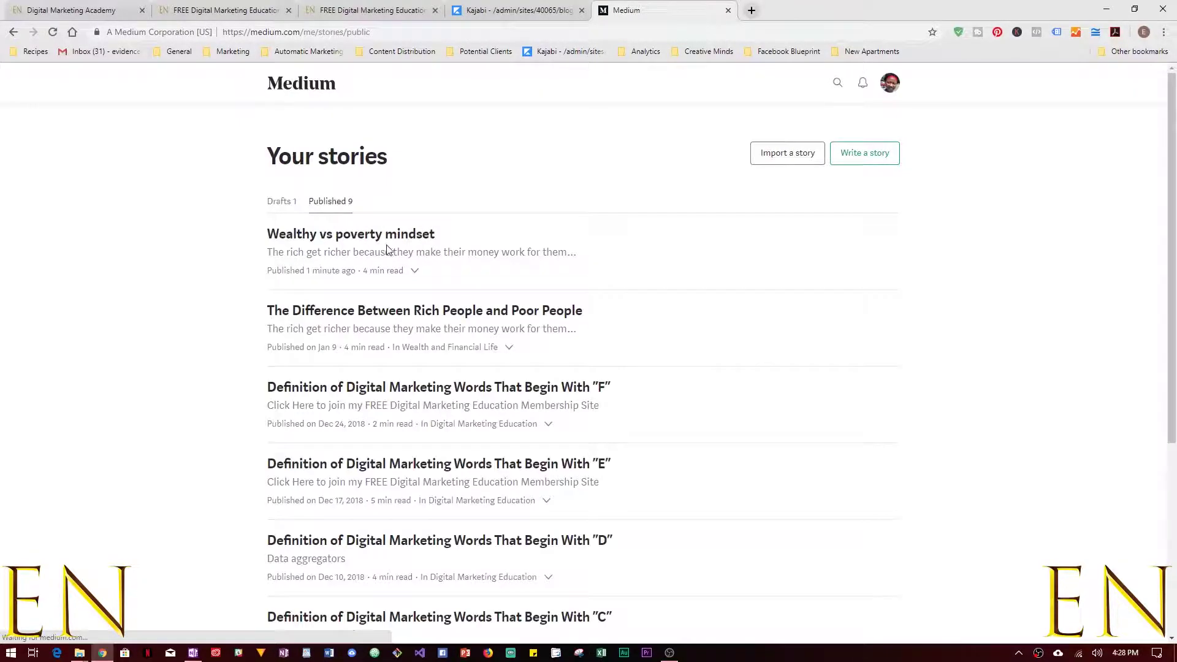
click(358, 243)
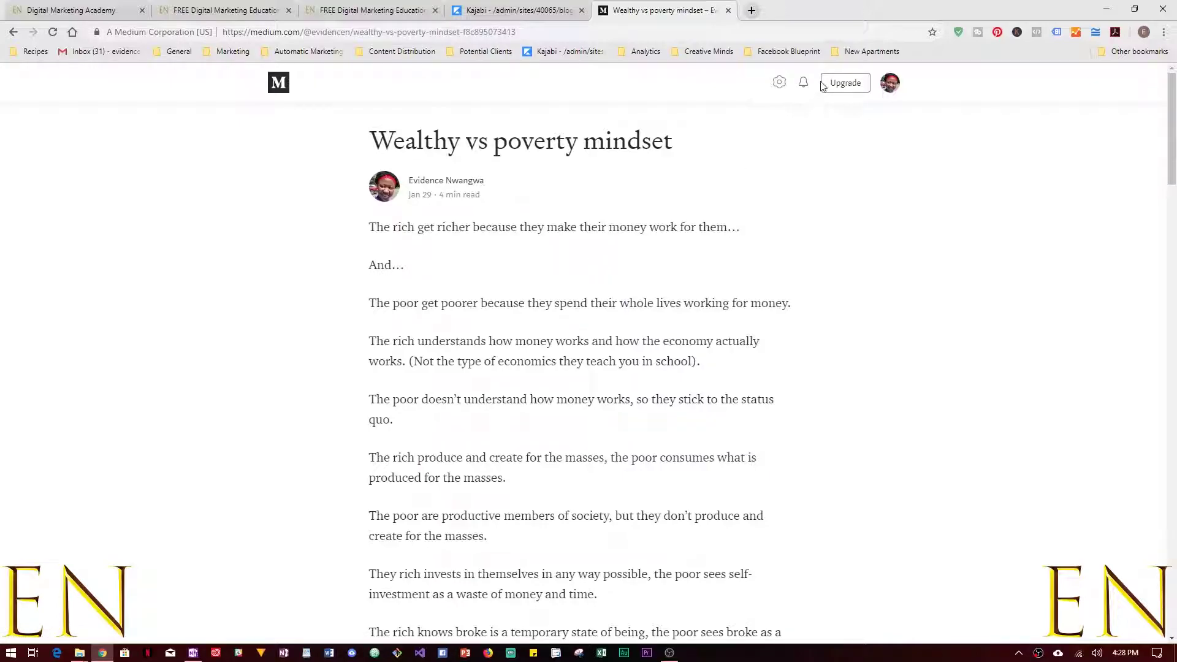
Step: Edit the story and add it to the Wealth and Financial Mindset publication
click(781, 86)
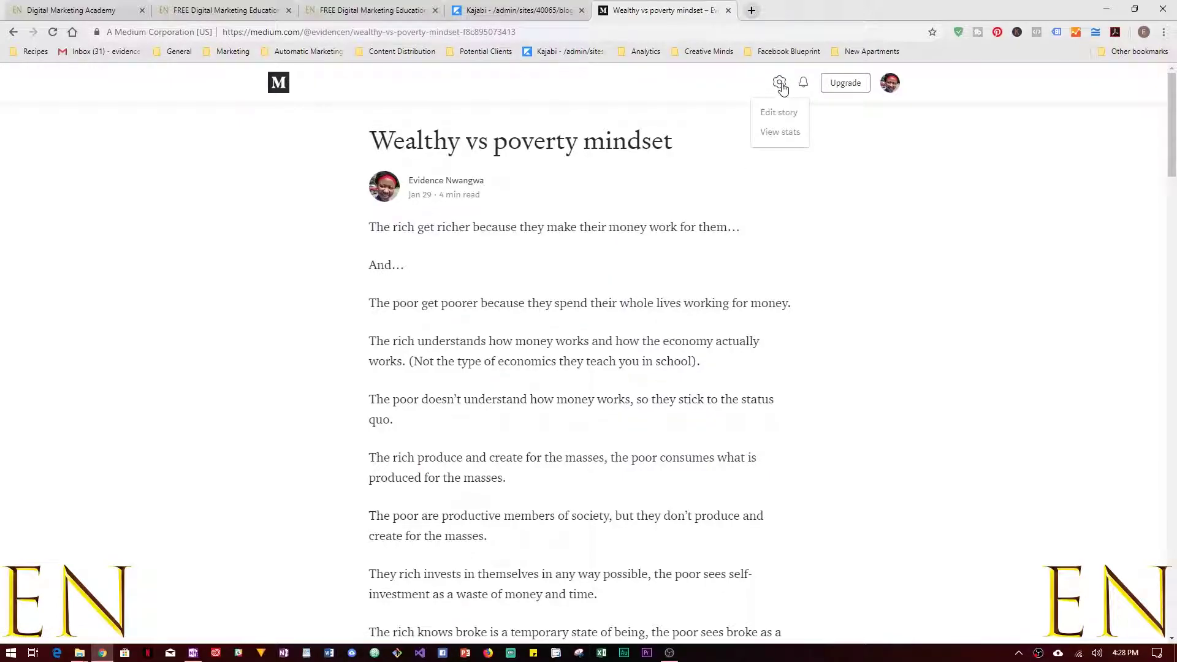
click(780, 112)
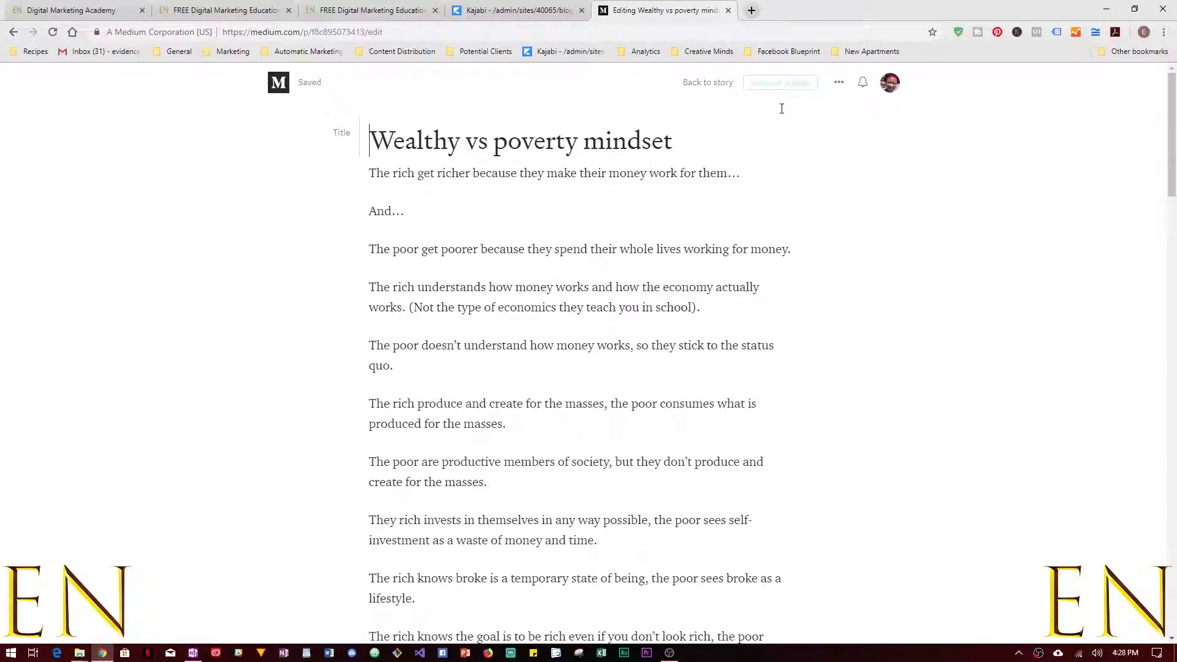
click(839, 83)
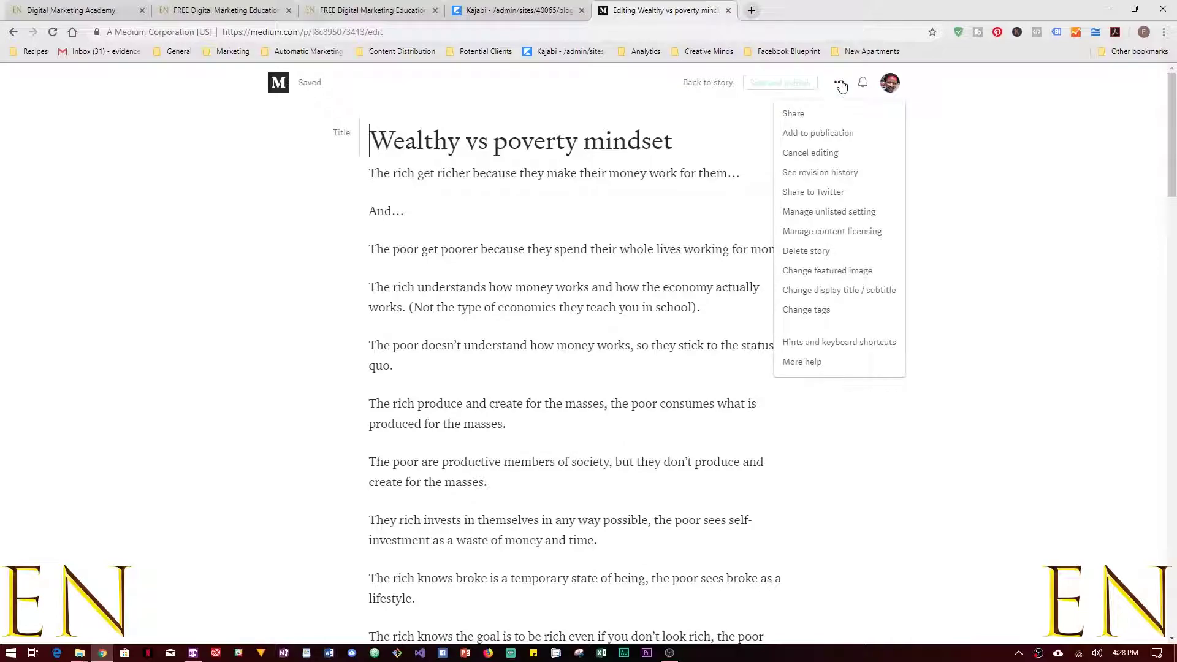
click(827, 135)
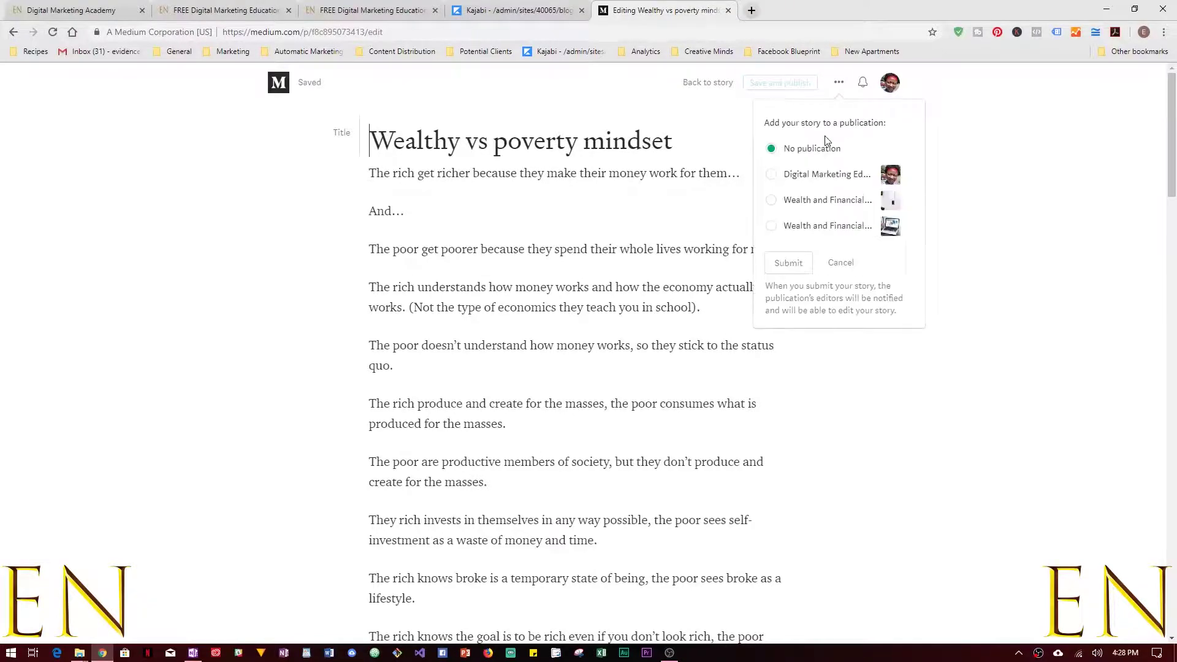
click(820, 178)
click(819, 201)
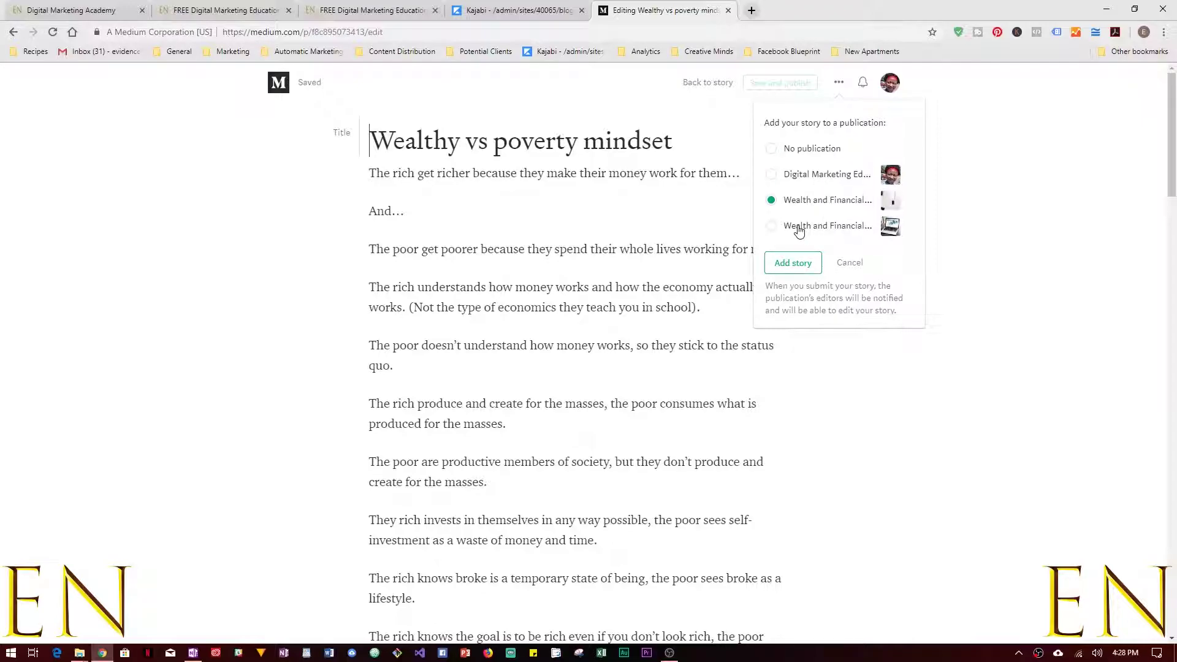
click(800, 228)
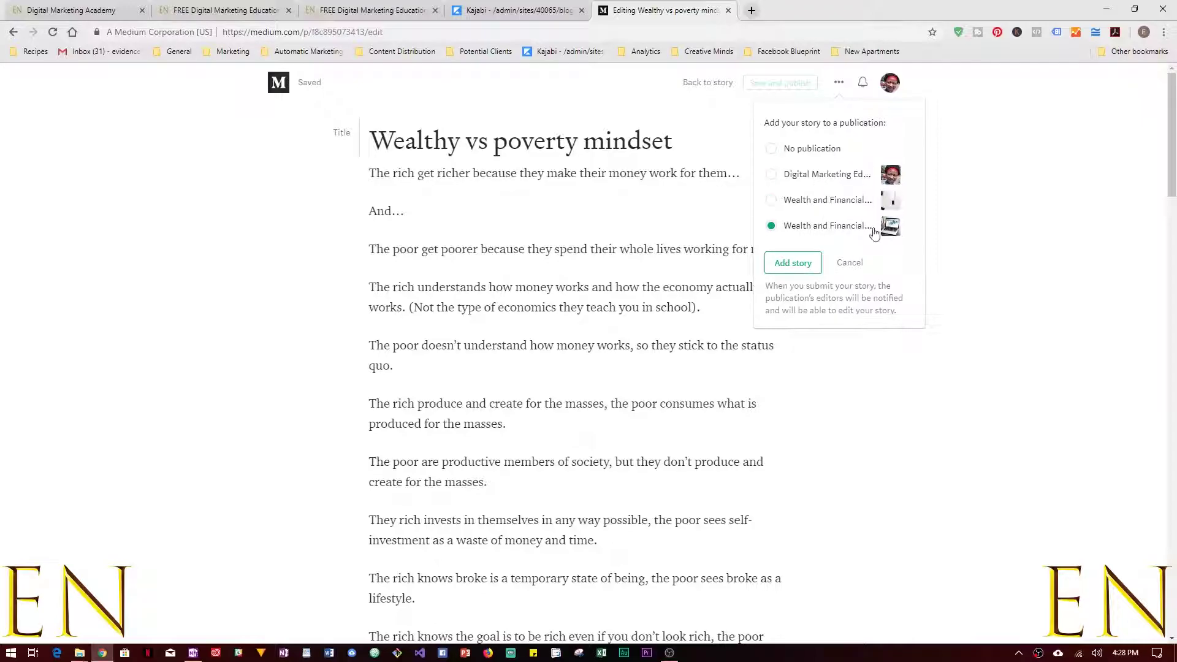
click(792, 264)
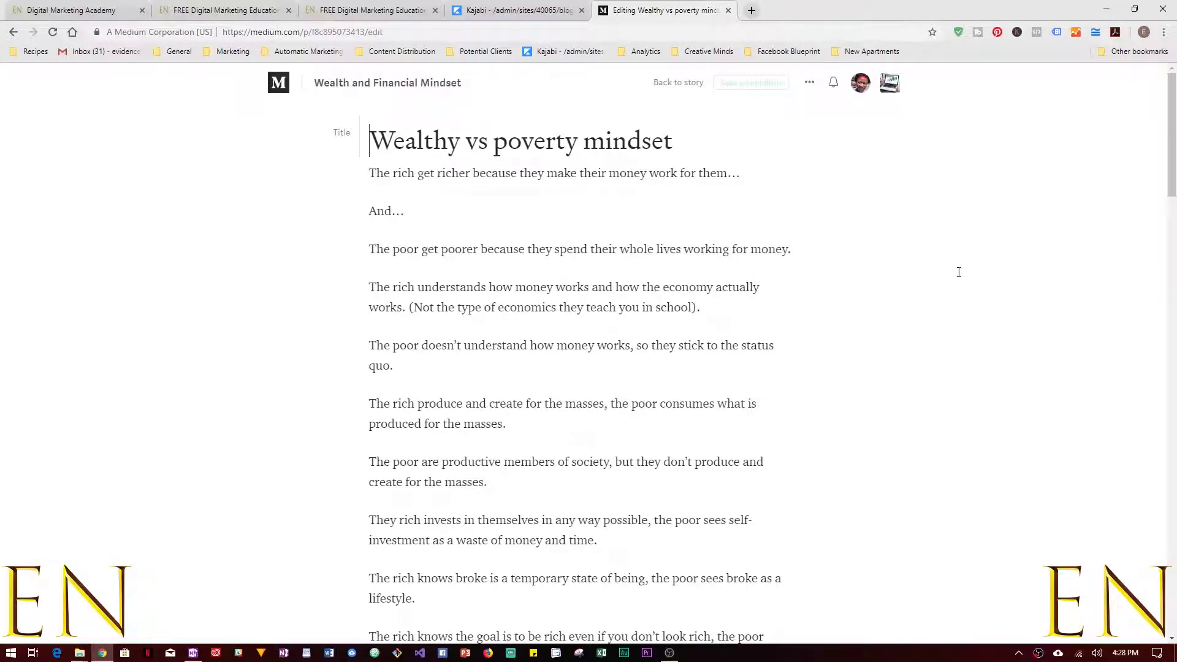
click(861, 86)
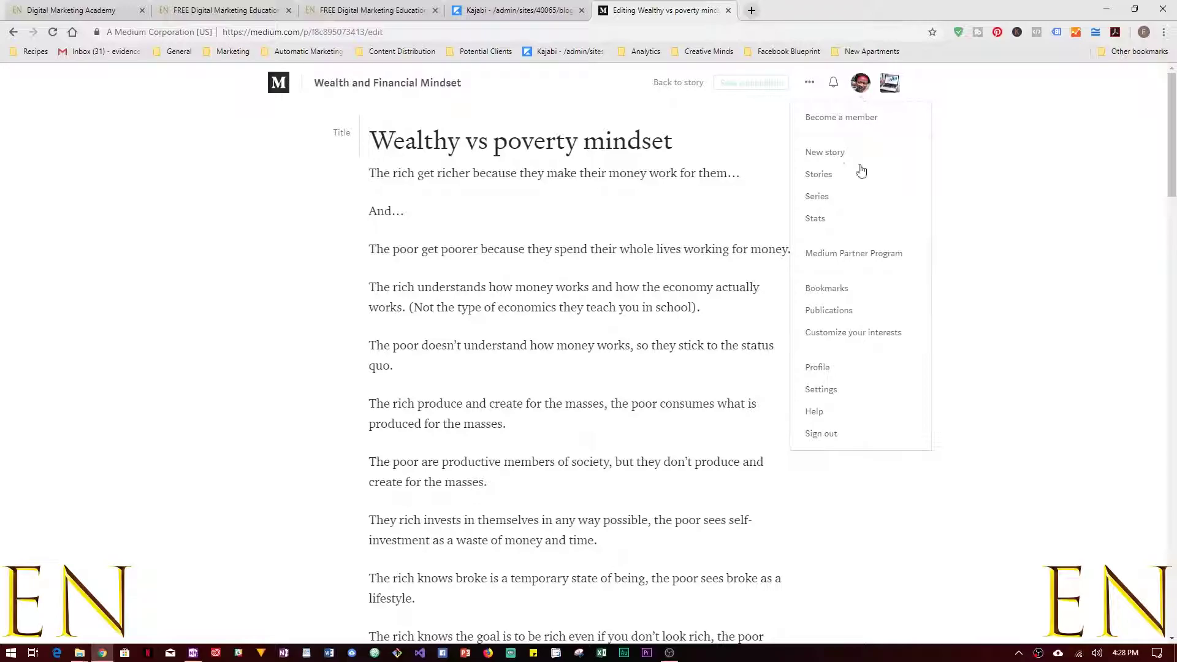
Step: Open Wealth and Financial Mindset from Publications, go home, then reopen it from the account menu
click(829, 311)
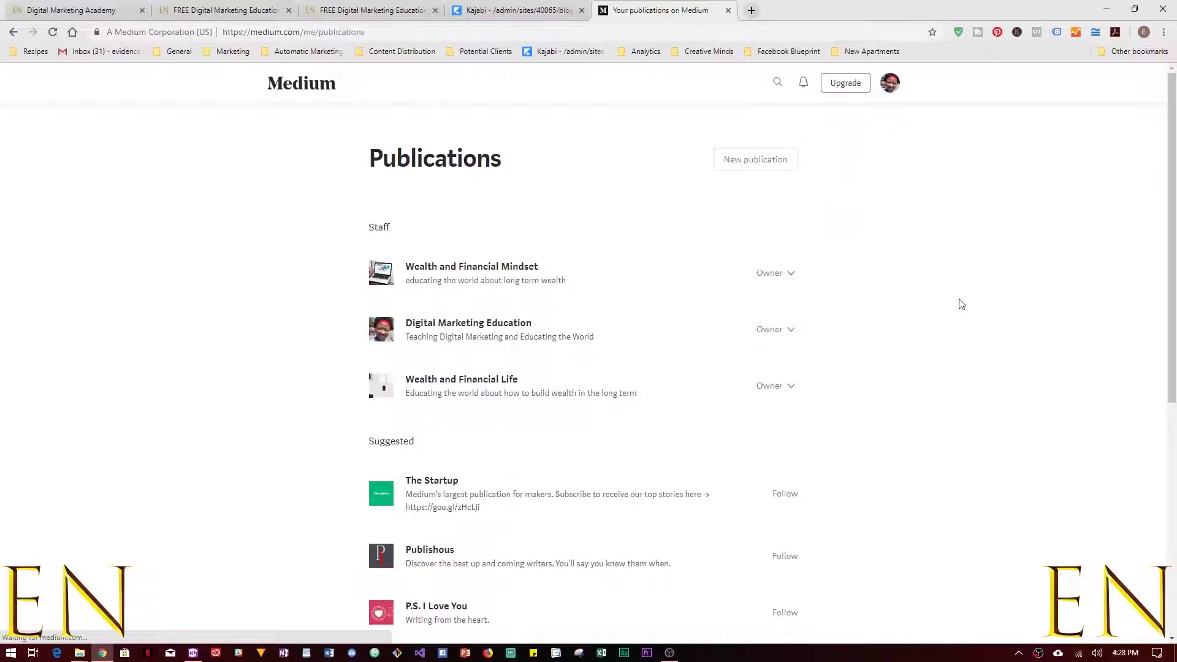
click(489, 267)
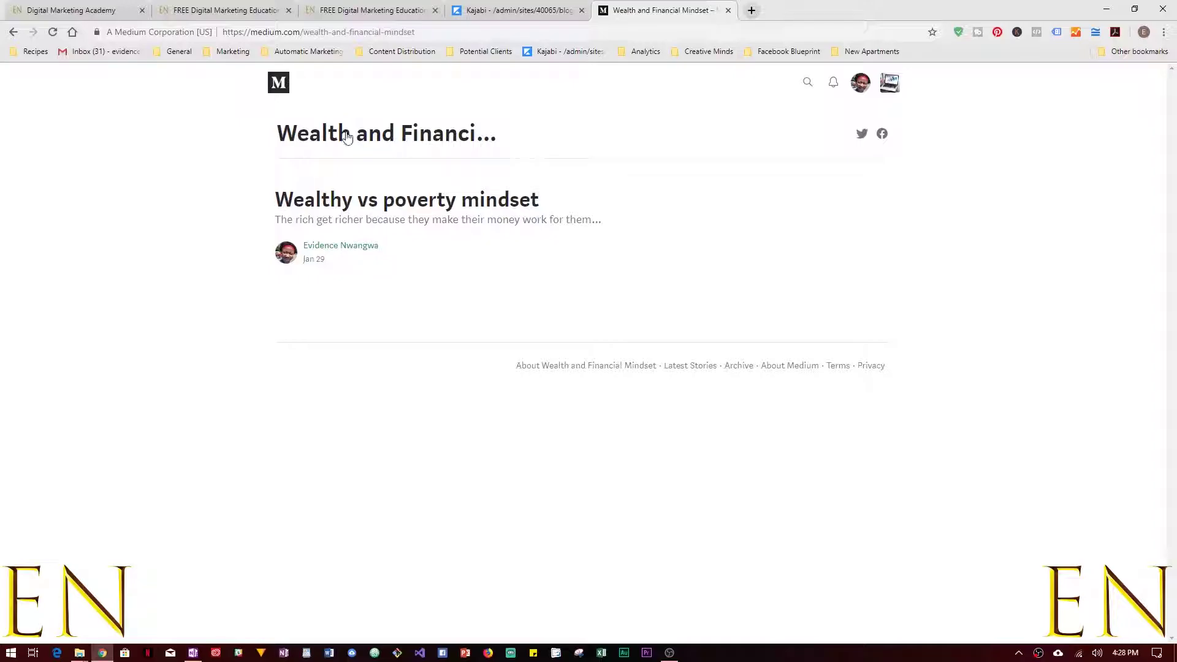
click(283, 85)
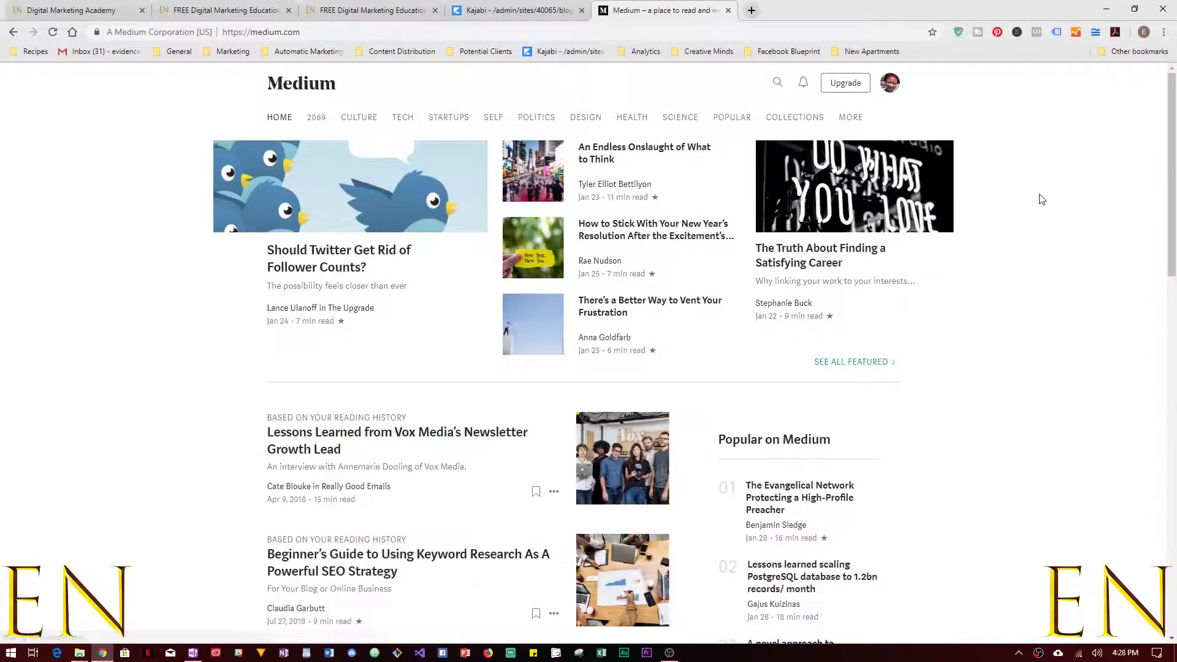
click(890, 87)
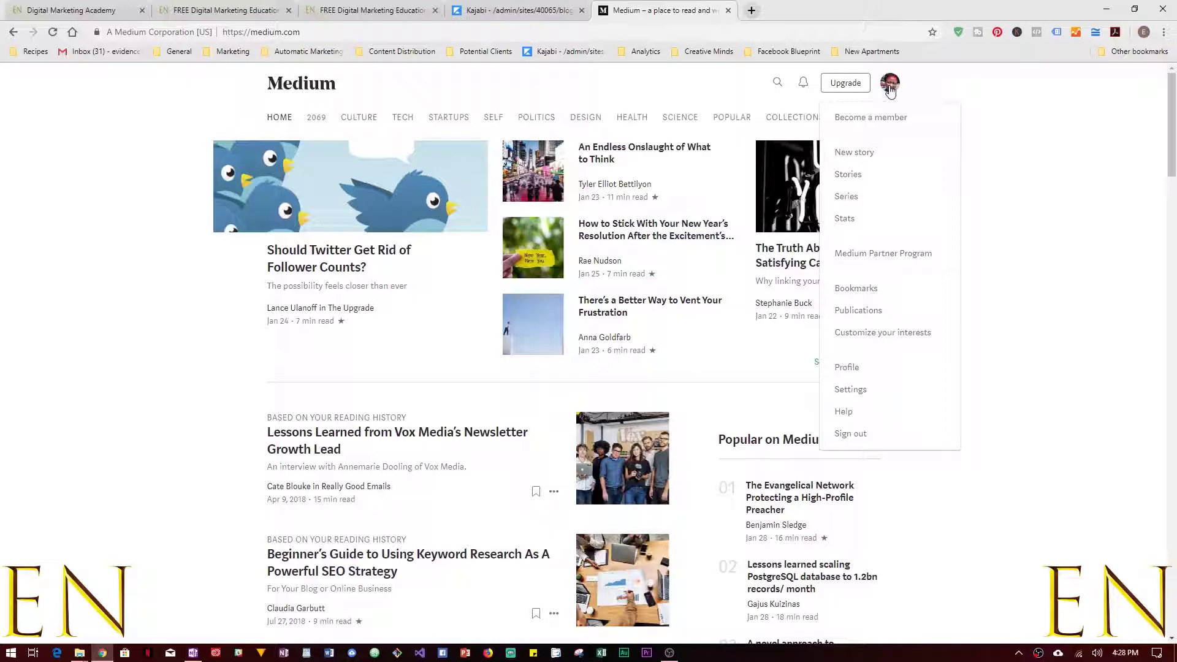
click(870, 312)
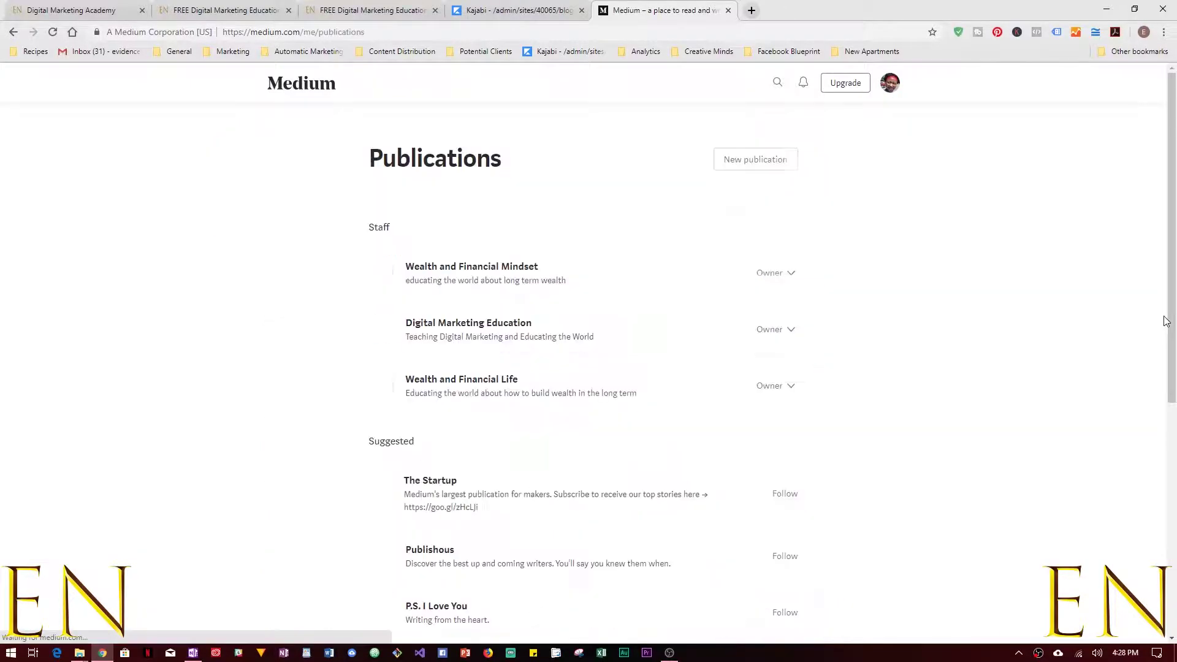
click(491, 267)
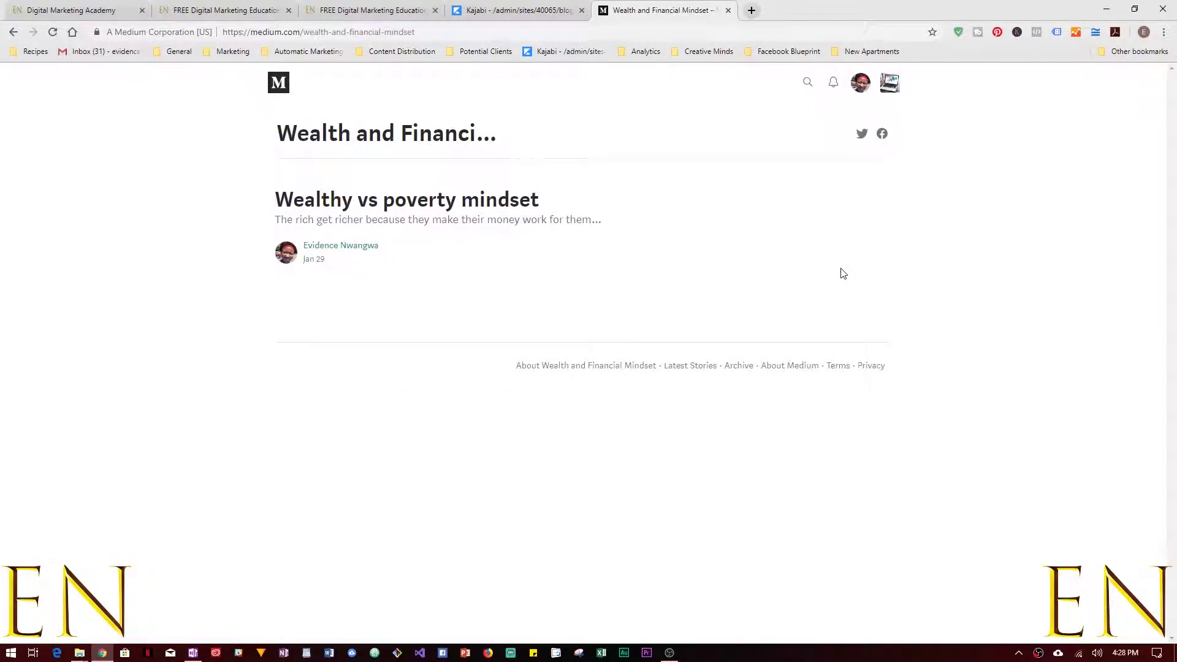
Step: Start an empty new story in the publication, then leave it for the Medium home page
click(894, 83)
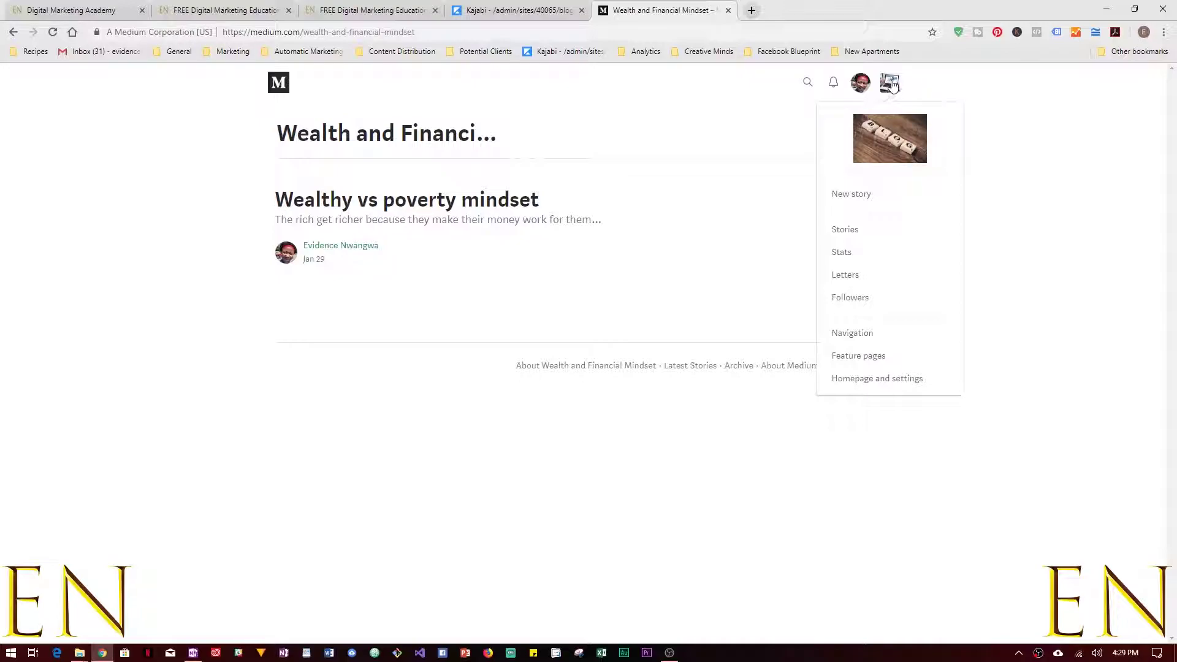
click(849, 197)
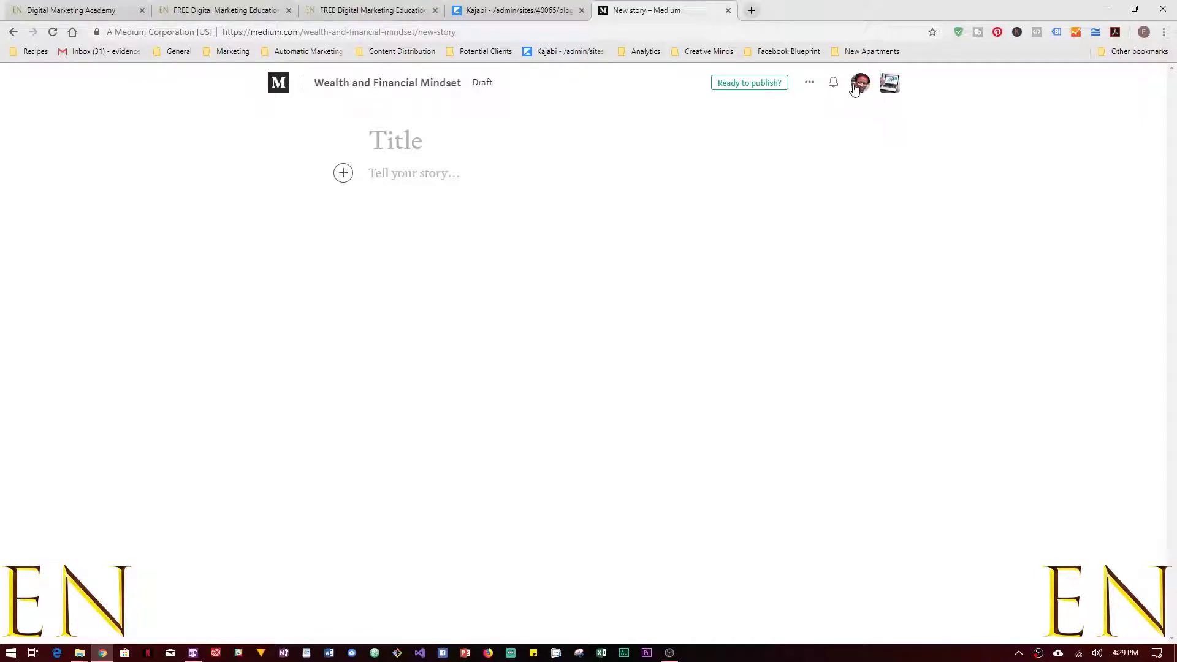
click(277, 83)
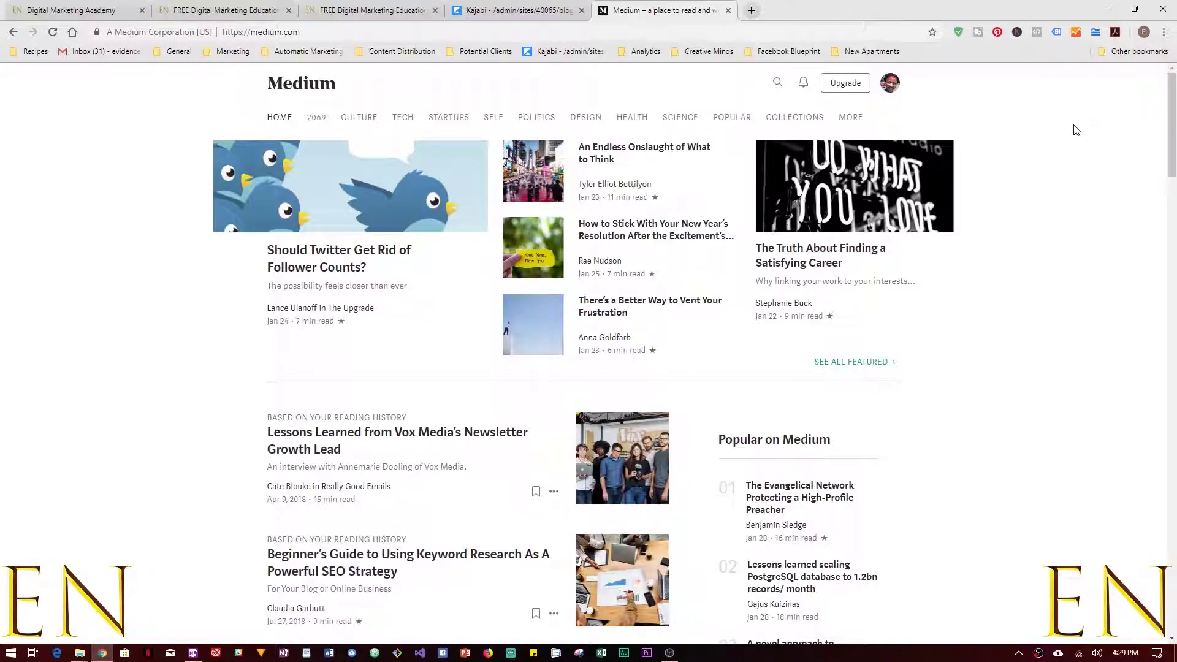
Step: Open the 'Rich Vs Poor: Difference in Mindset' post on the professorevidence.com blog
click(86, 9)
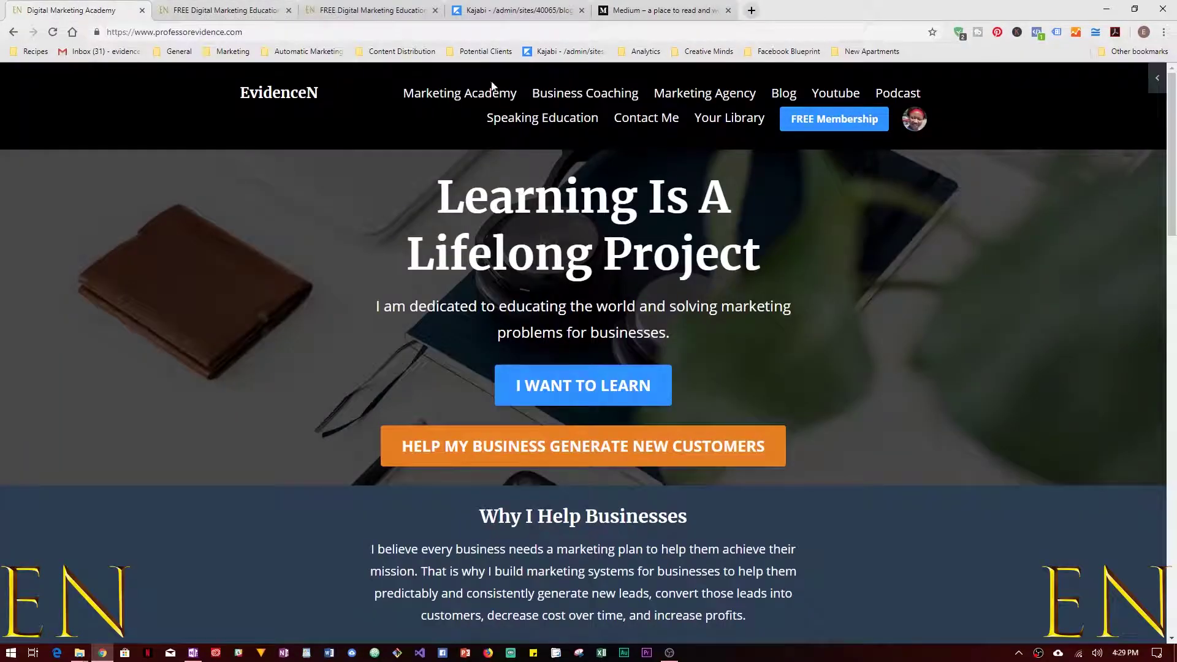
click(783, 94)
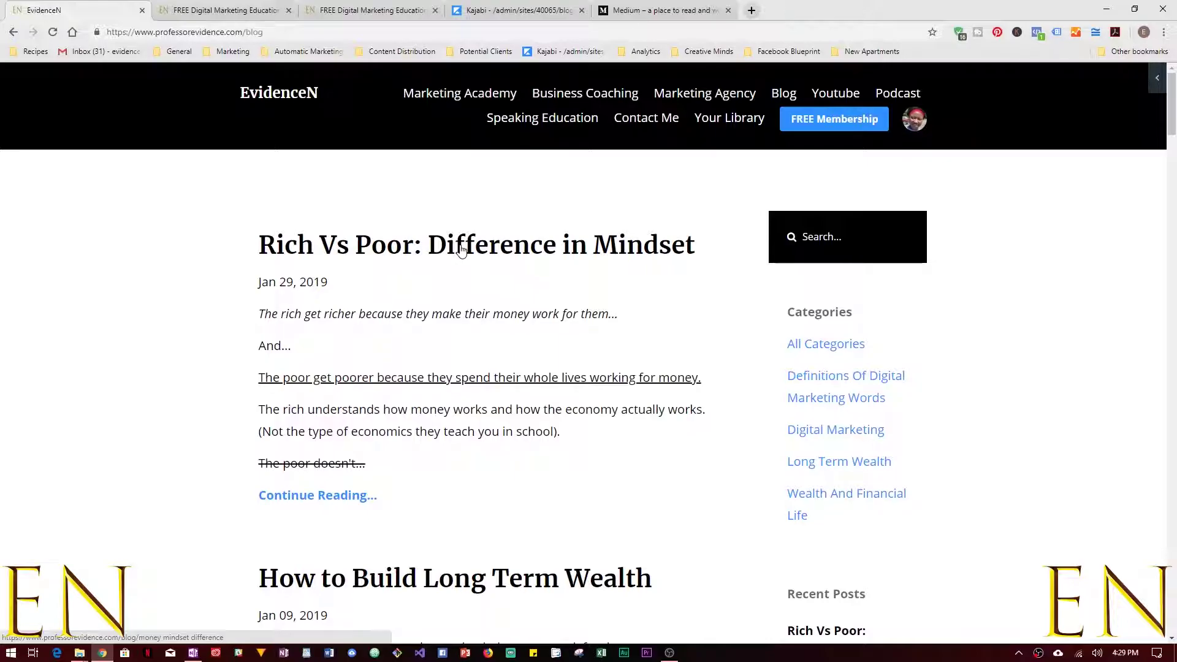
click(414, 251)
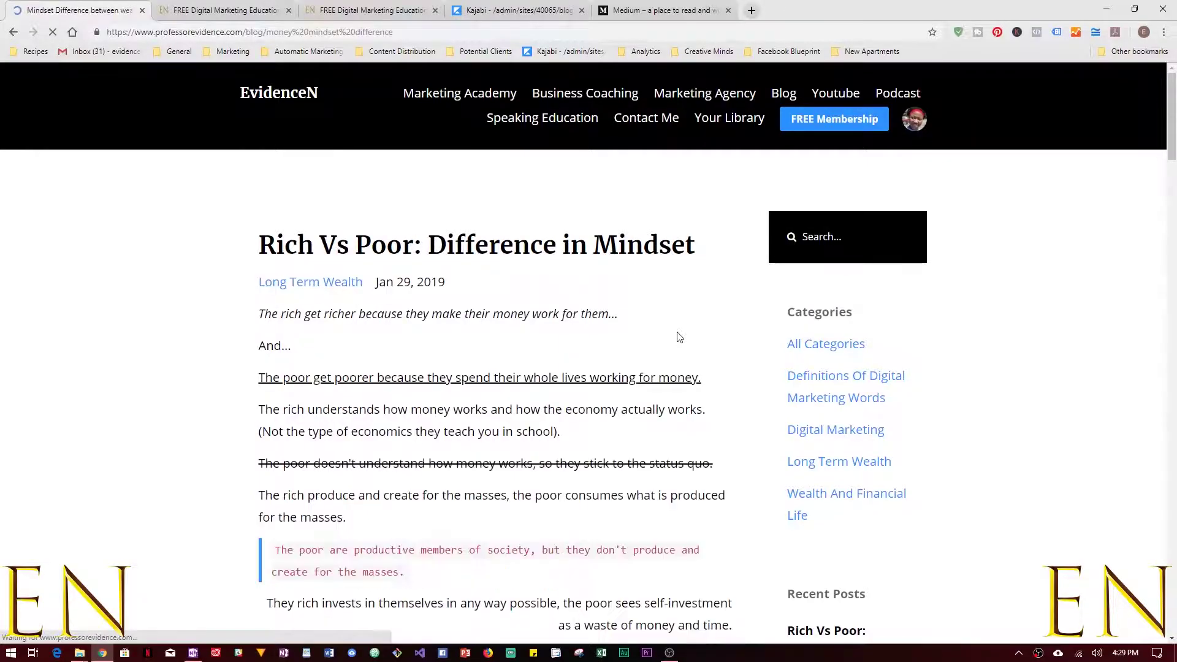
Step: Scroll through the article and back up to its title
scroll(674, 350, down, 6)
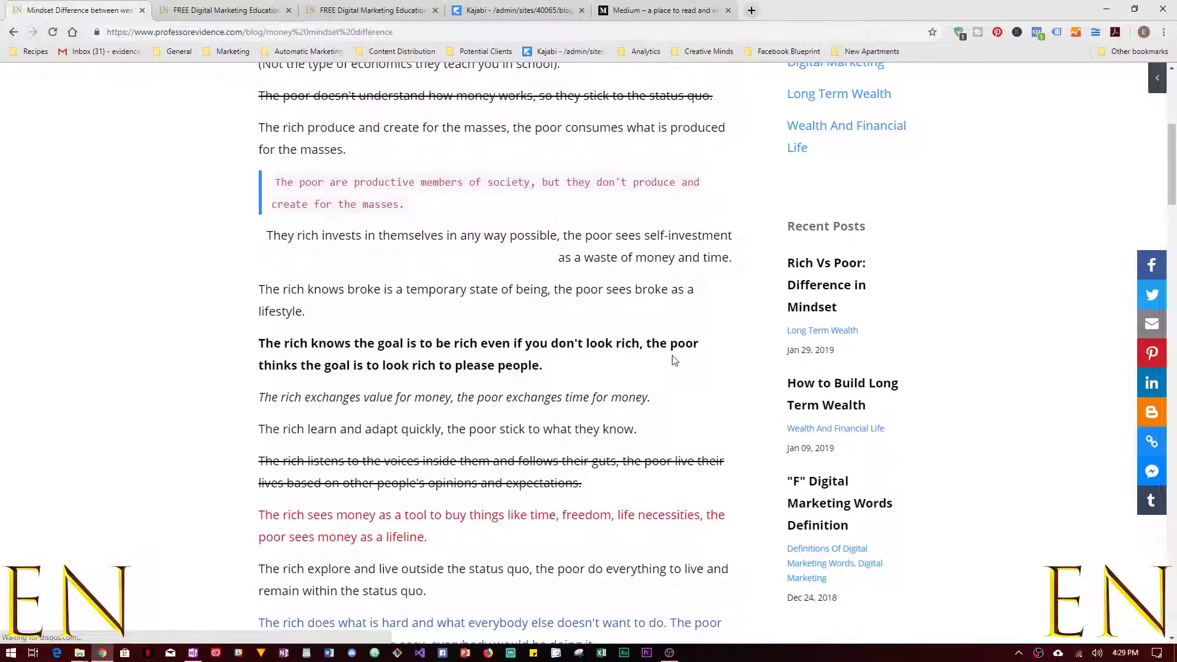
scroll(674, 360, down, 20)
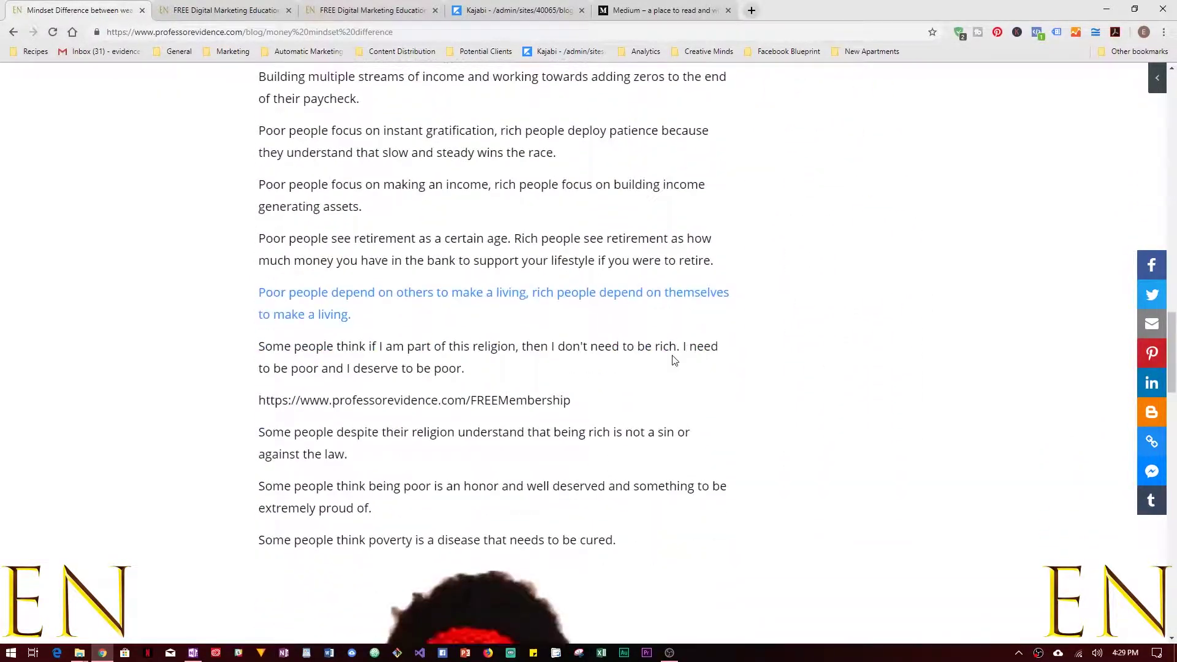
scroll(674, 360, up, 10)
scroll(673, 355, down, 10)
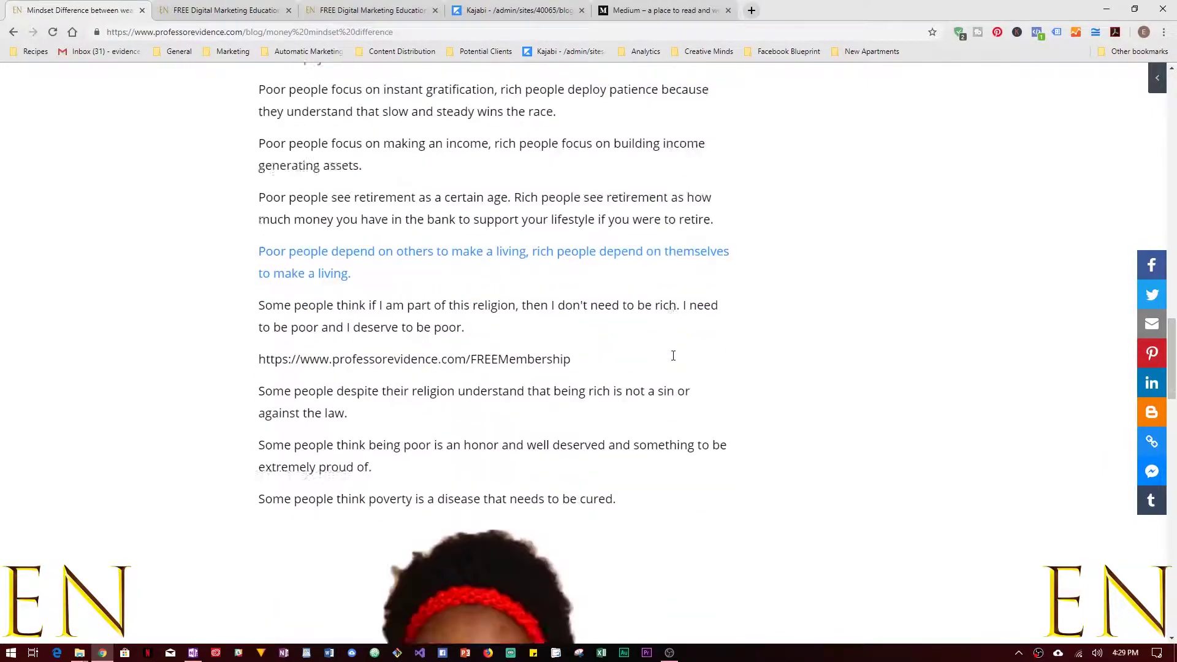
scroll(673, 356, down, 10)
scroll(942, 449, up, 10)
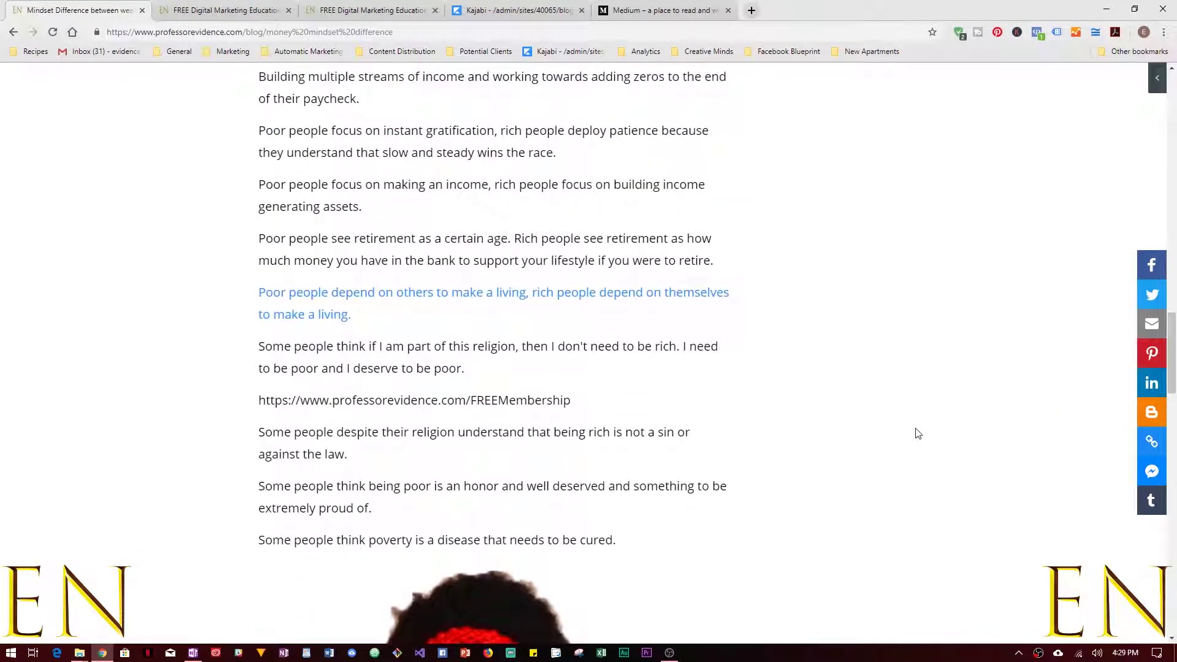
scroll(918, 433, up, 20)
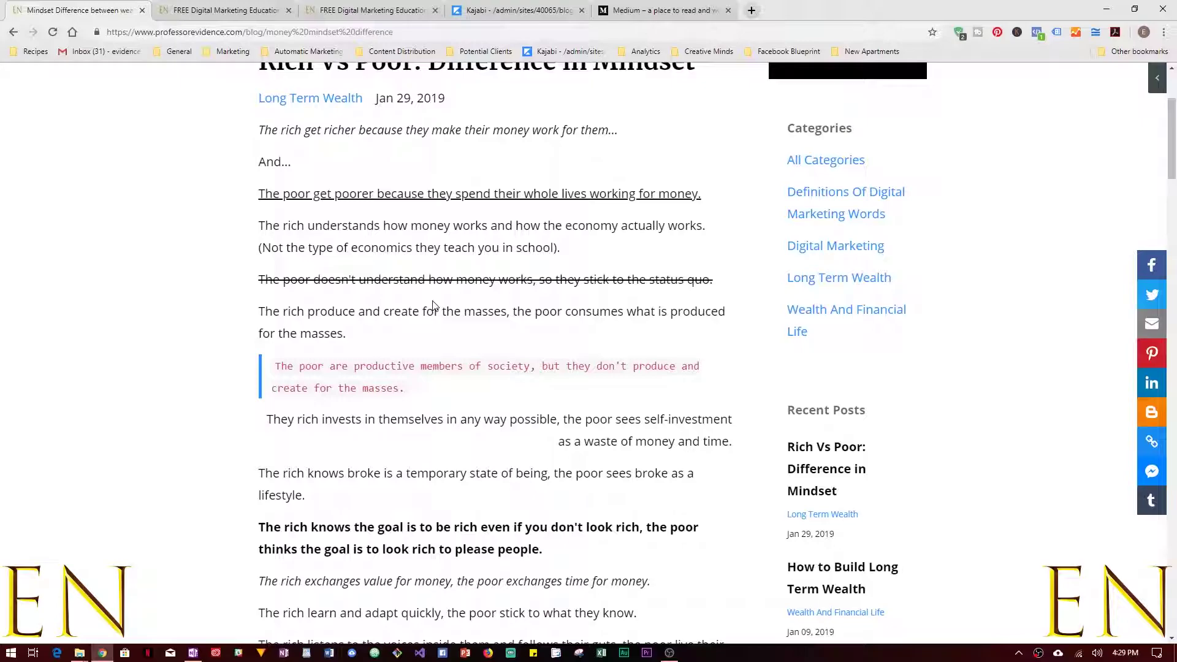
scroll(592, 367, up, 3)
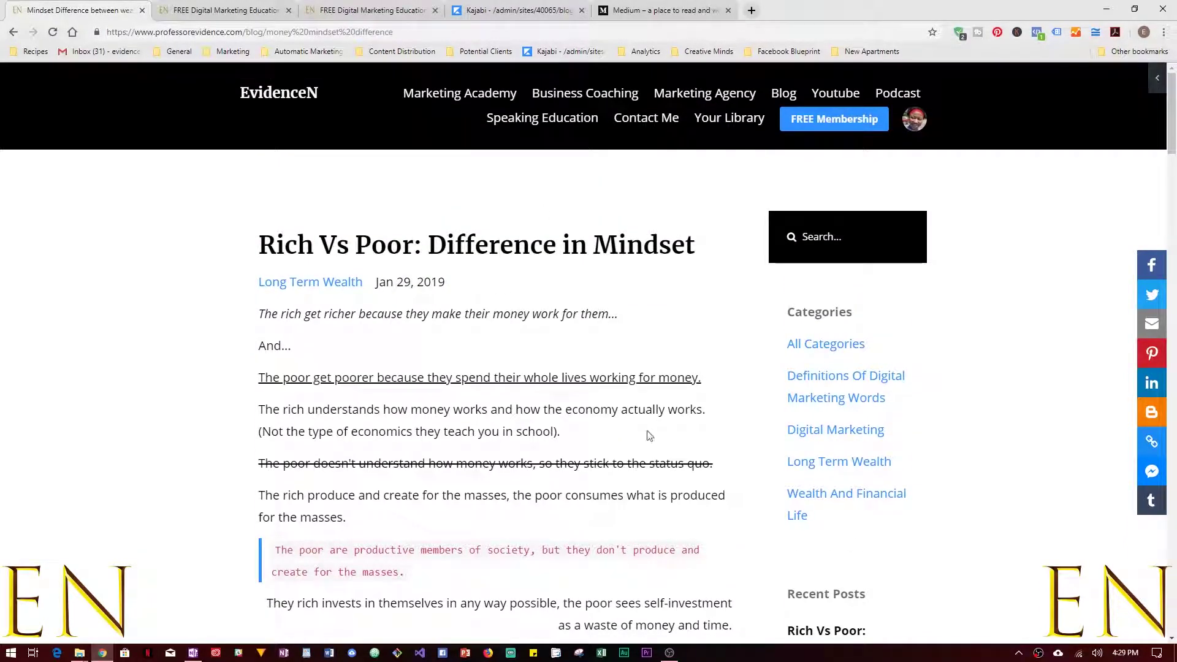
scroll(615, 449, down, 1)
scroll(616, 449, up, 1)
Step: Switch from Medium to the blog article and back to Medium
click(654, 7)
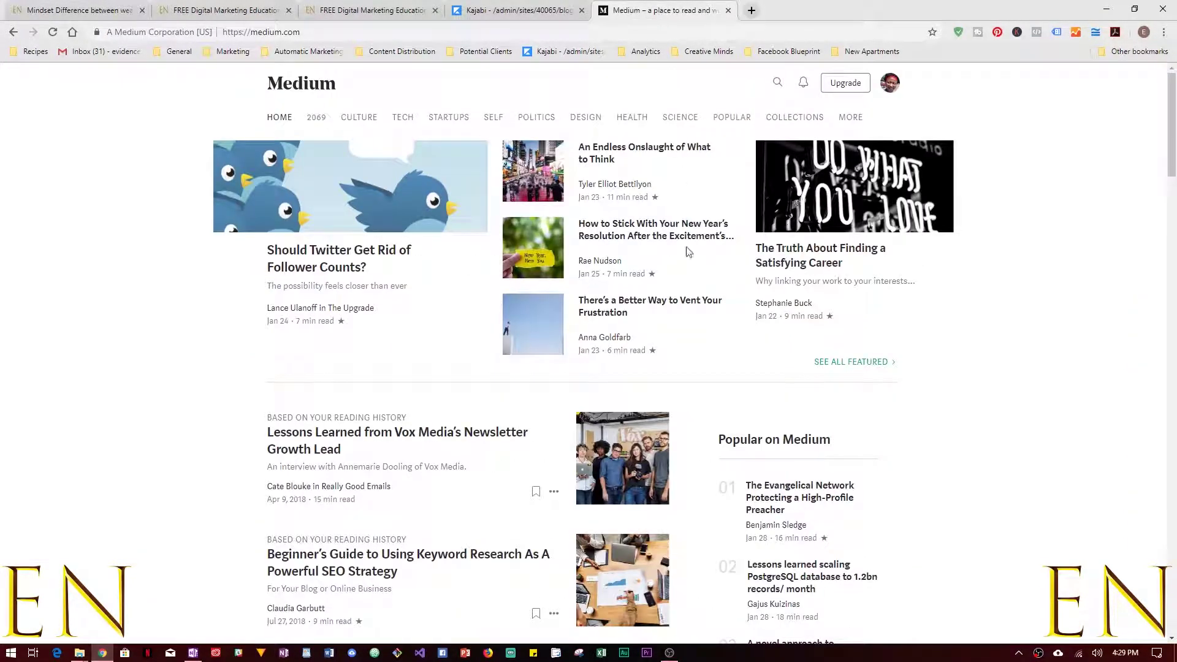
click(889, 85)
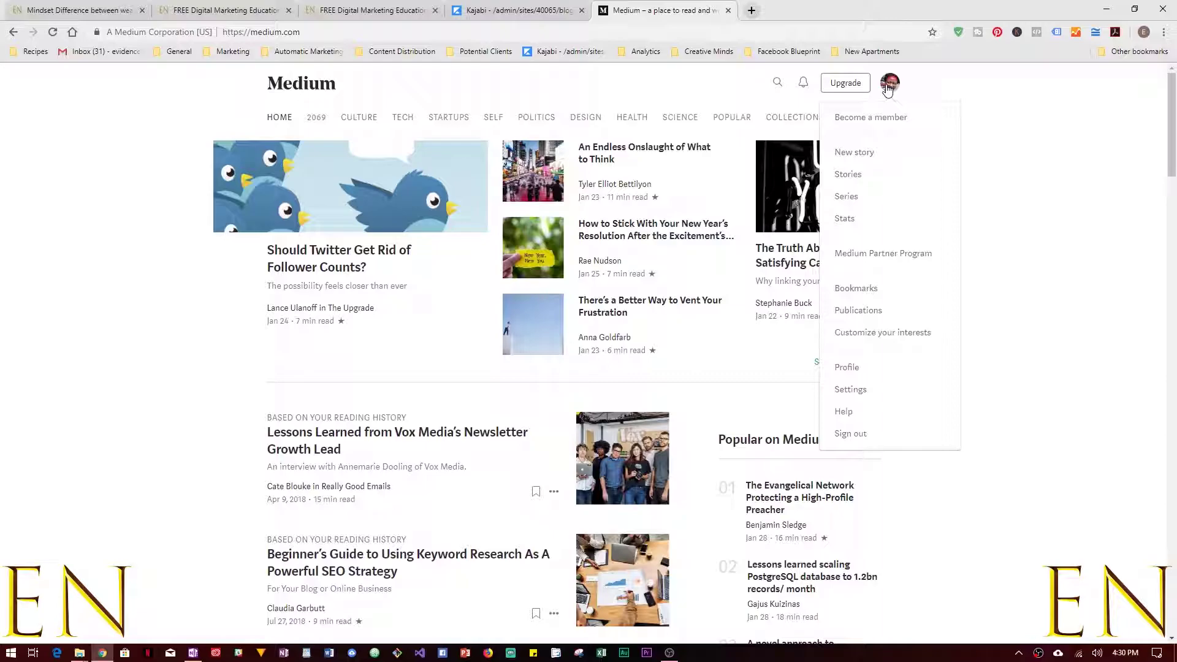
click(106, 8)
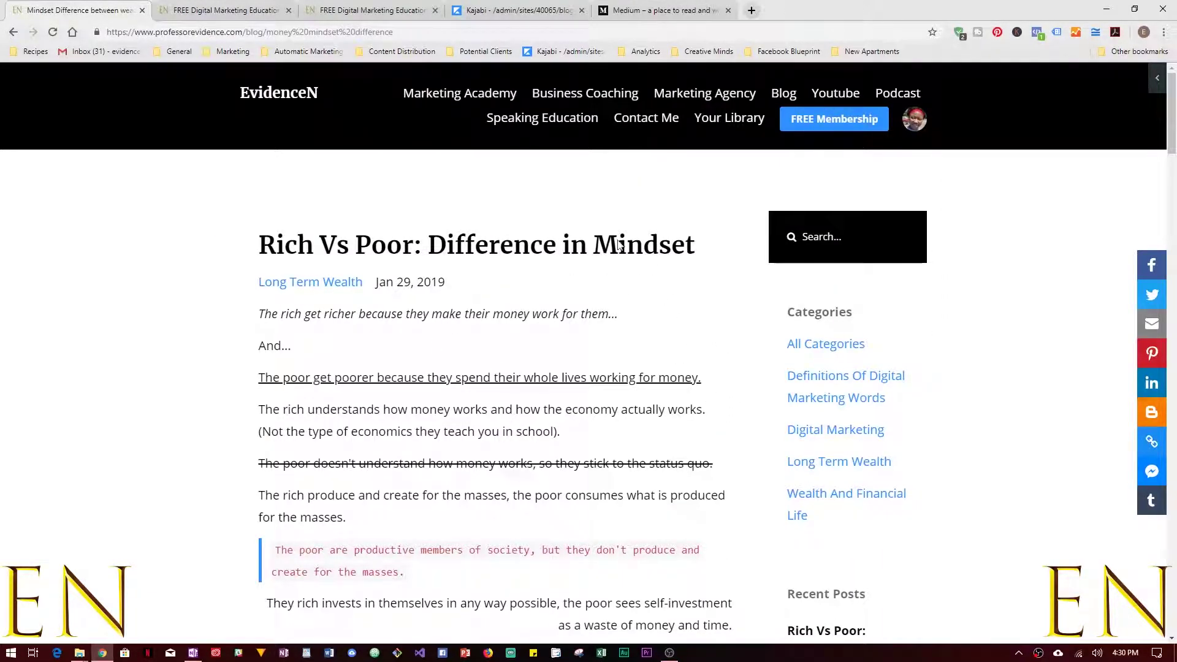
click(659, 11)
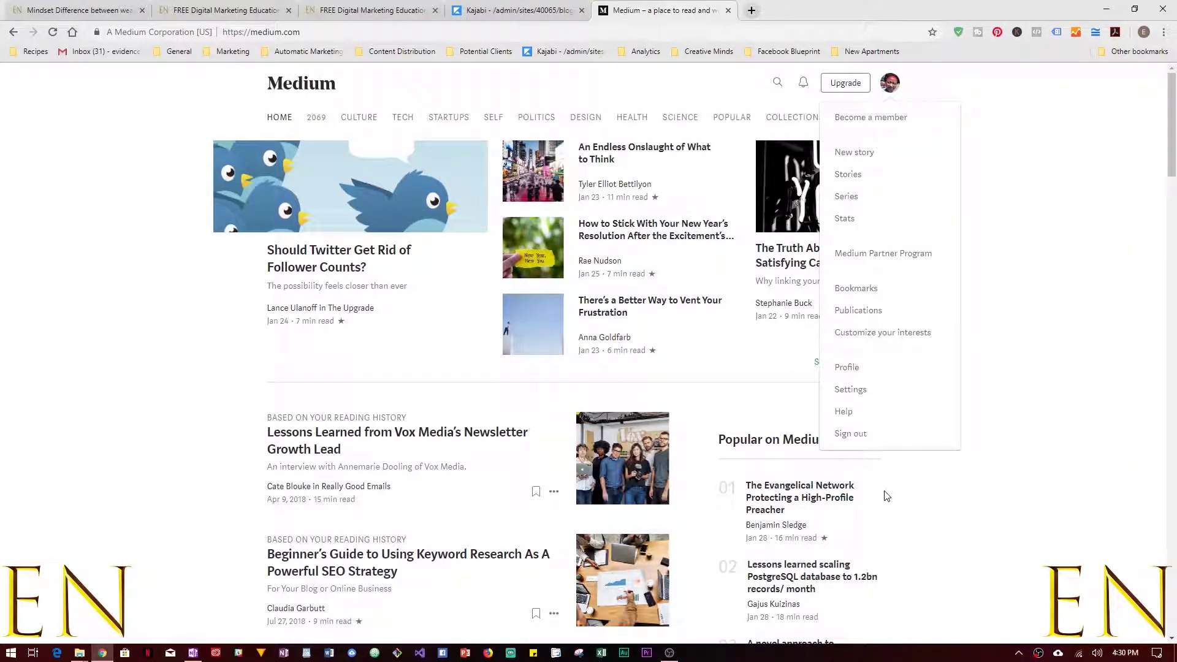
Step: Start a new story draft, check its extra actions, then open Your stories from the account menu
click(851, 157)
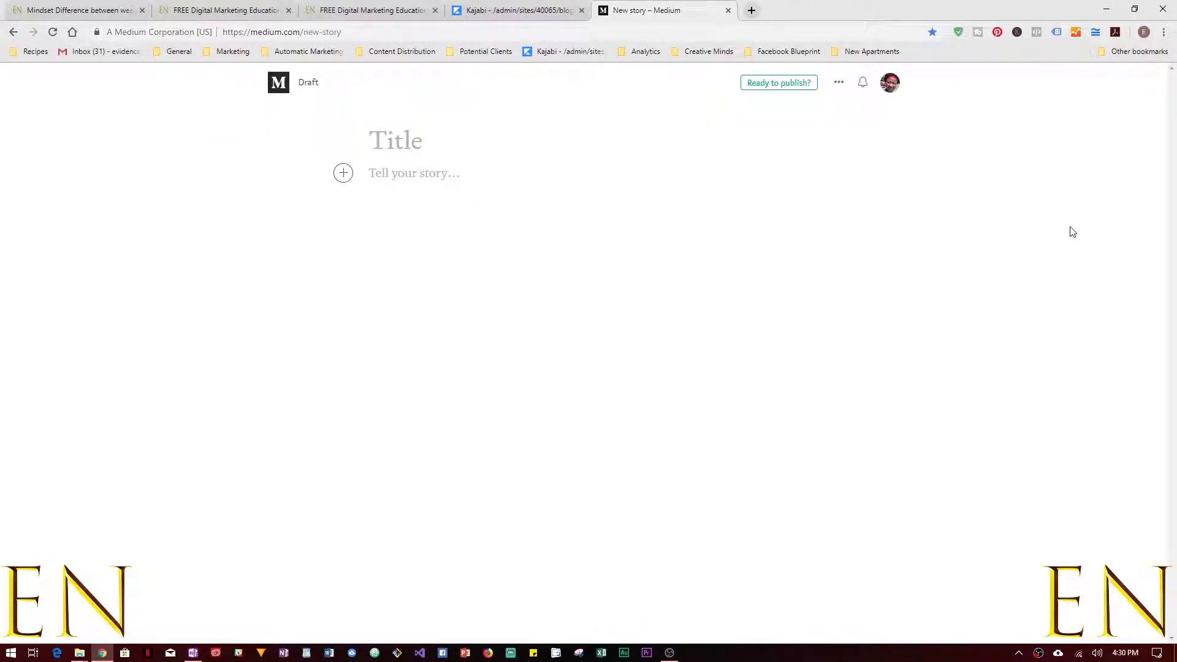
click(839, 85)
click(425, 128)
click(838, 83)
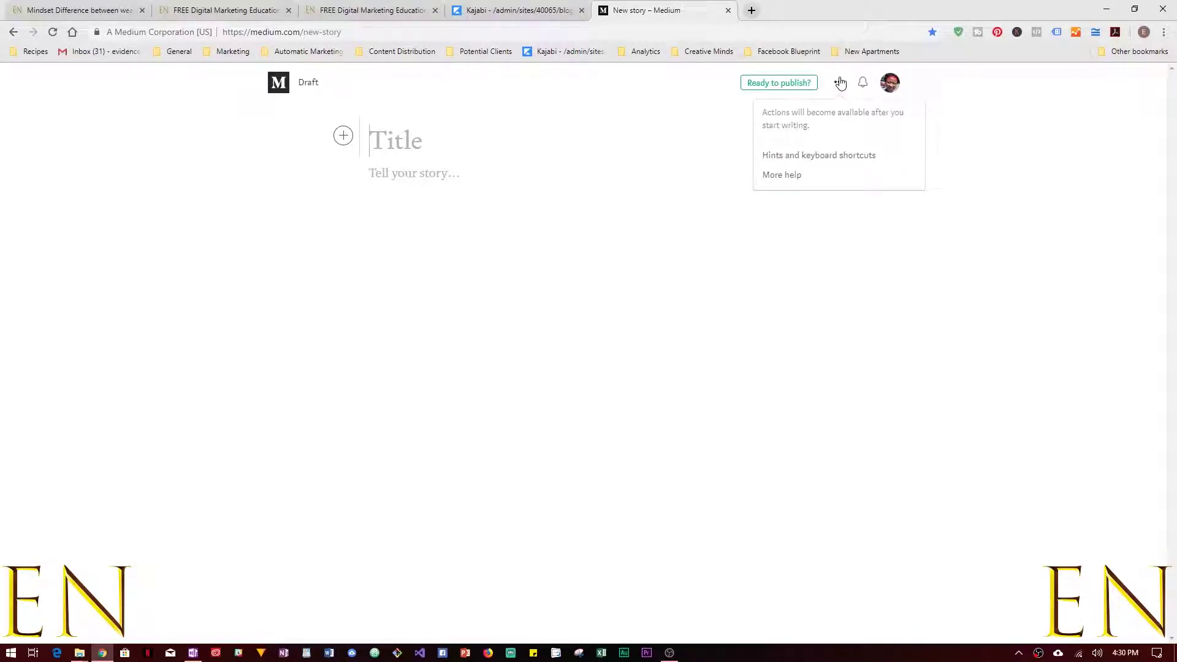
click(705, 220)
click(891, 92)
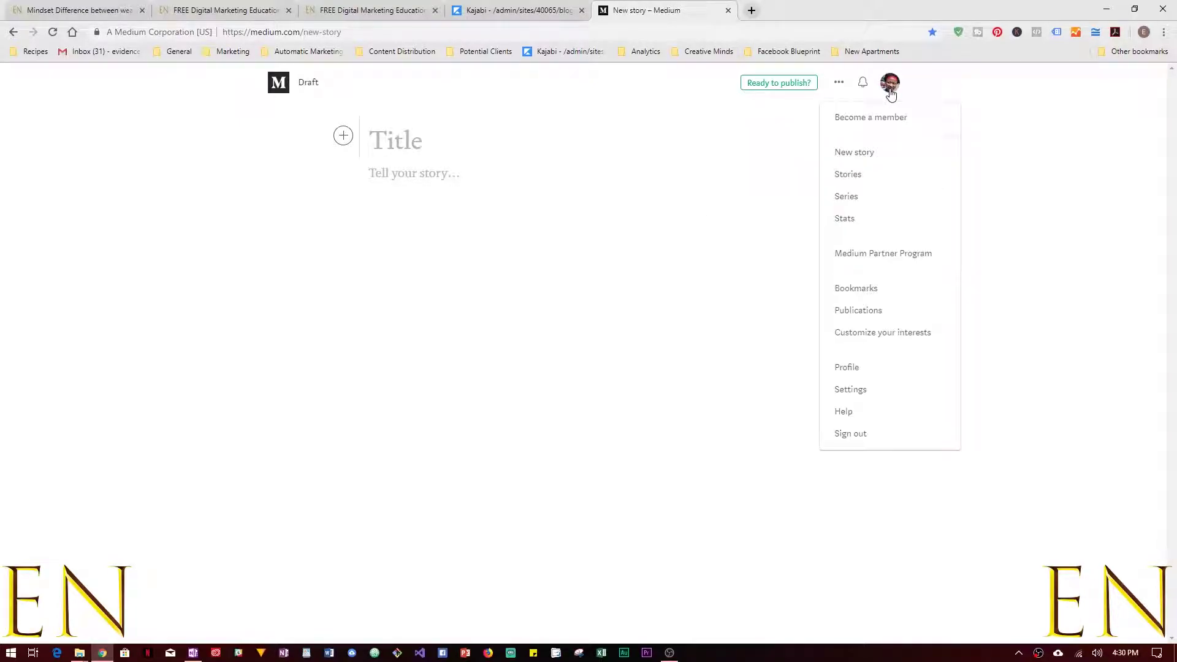
click(851, 174)
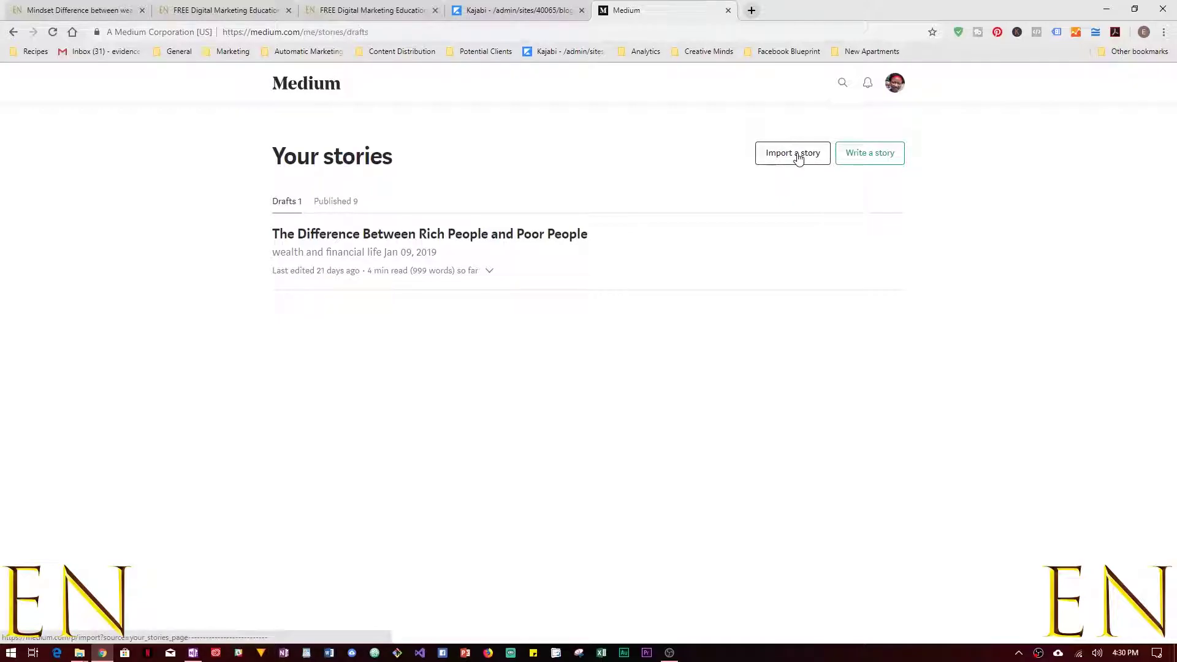
Step: Import the blog post by pasting its copied professorevidence.com URL into Medium's Import a story field
click(798, 158)
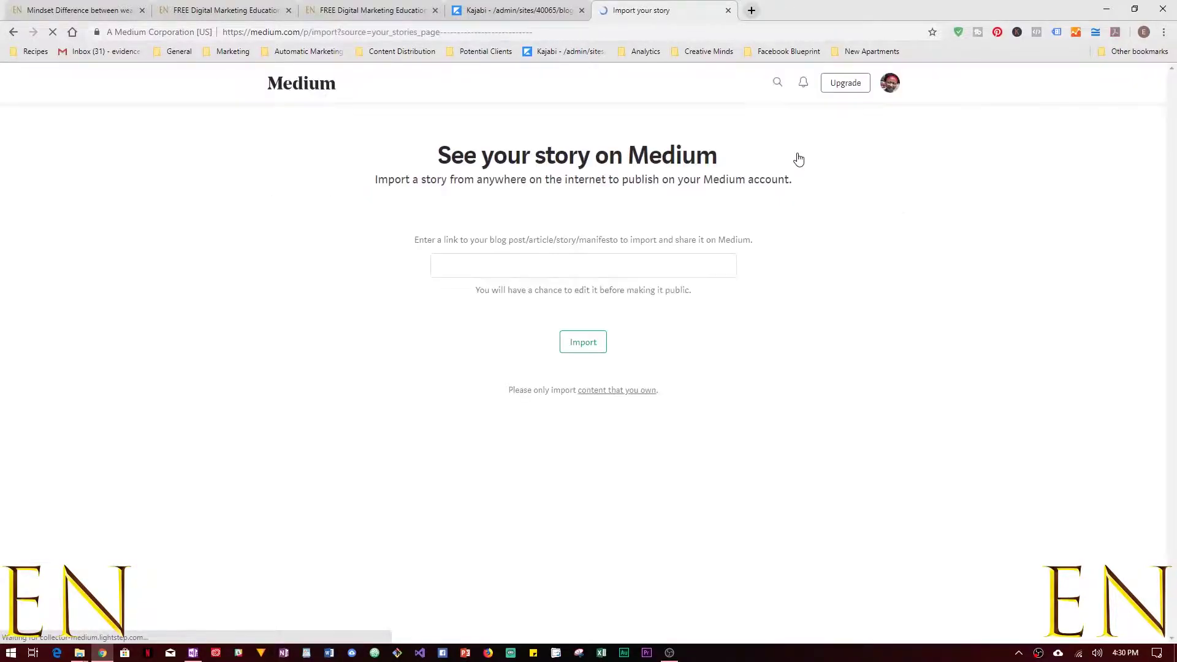
click(102, 12)
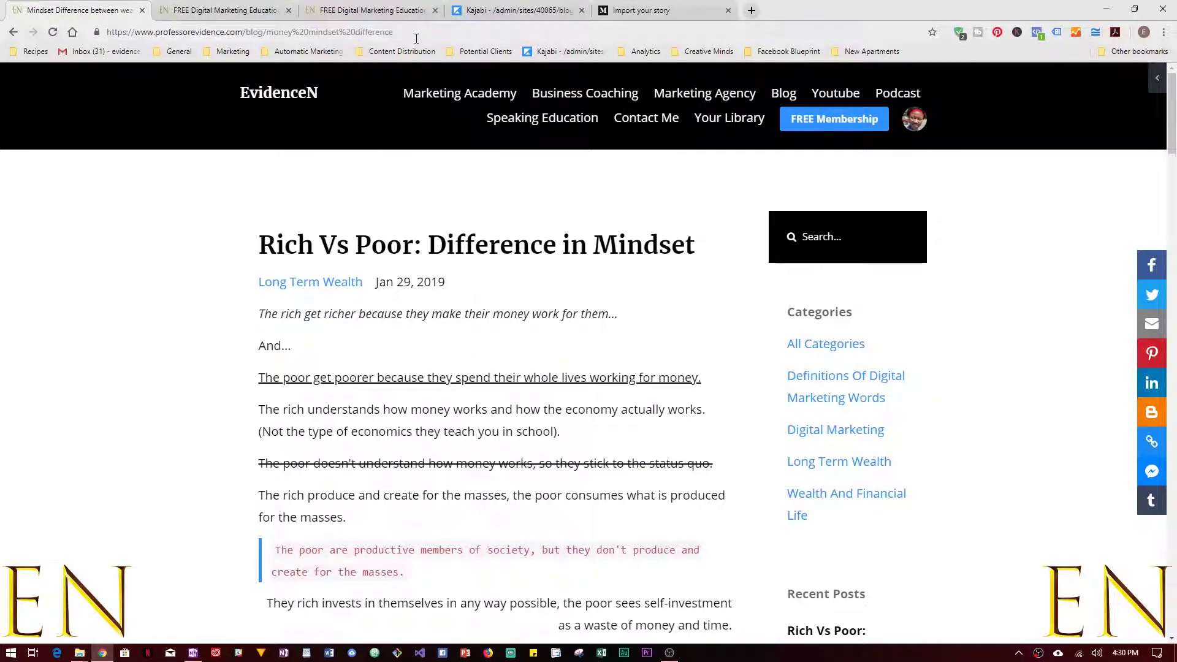
click(375, 32)
right_click(375, 32)
click(397, 99)
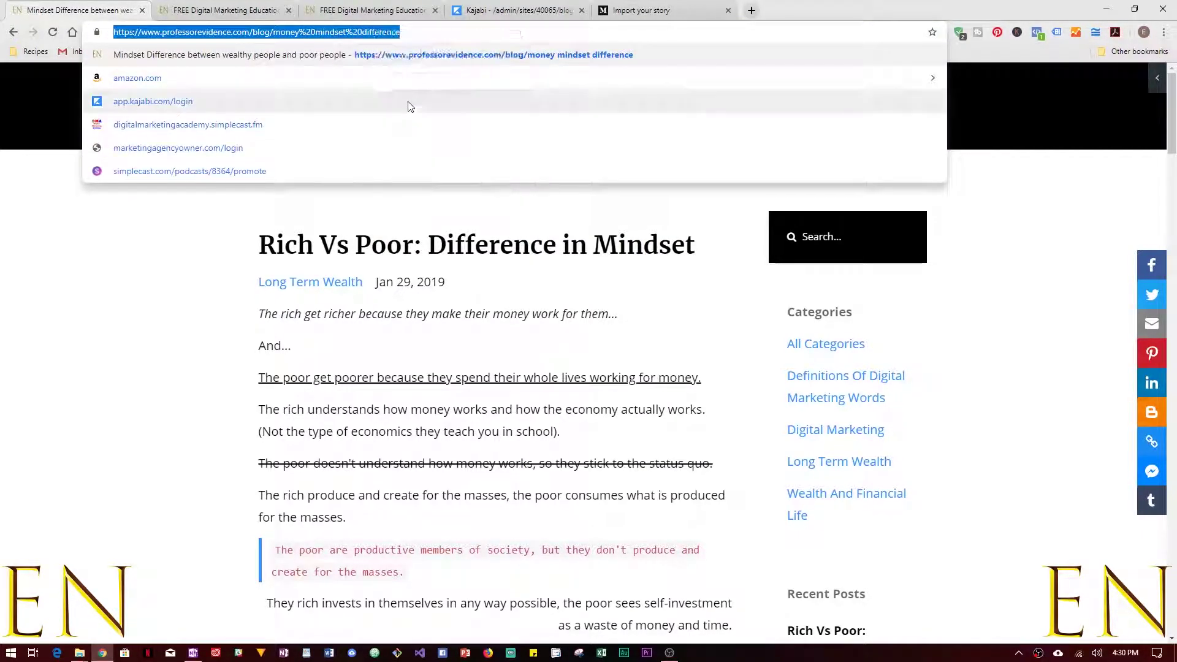
click(691, 10)
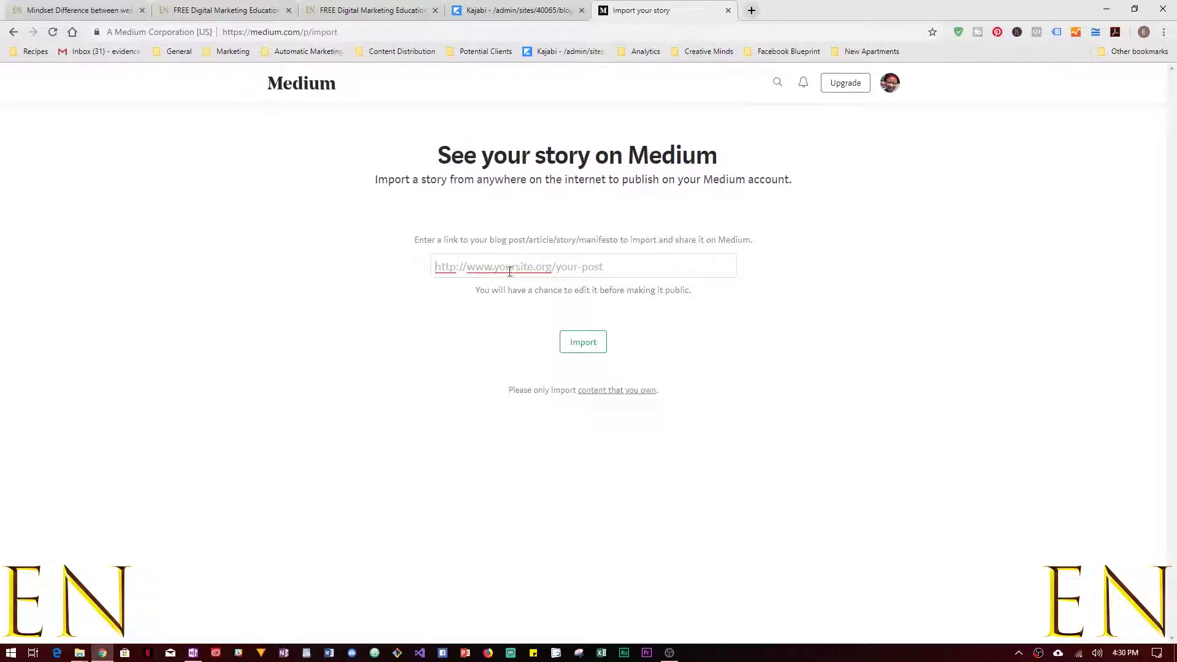
key(ctrl+v)
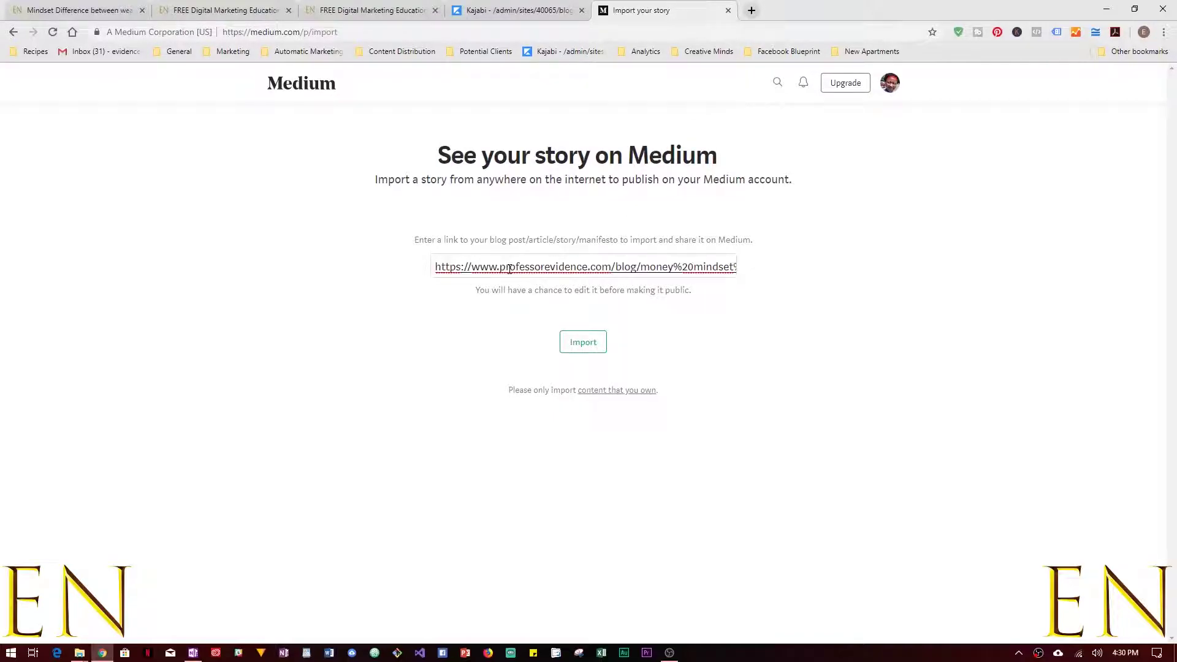
click(590, 343)
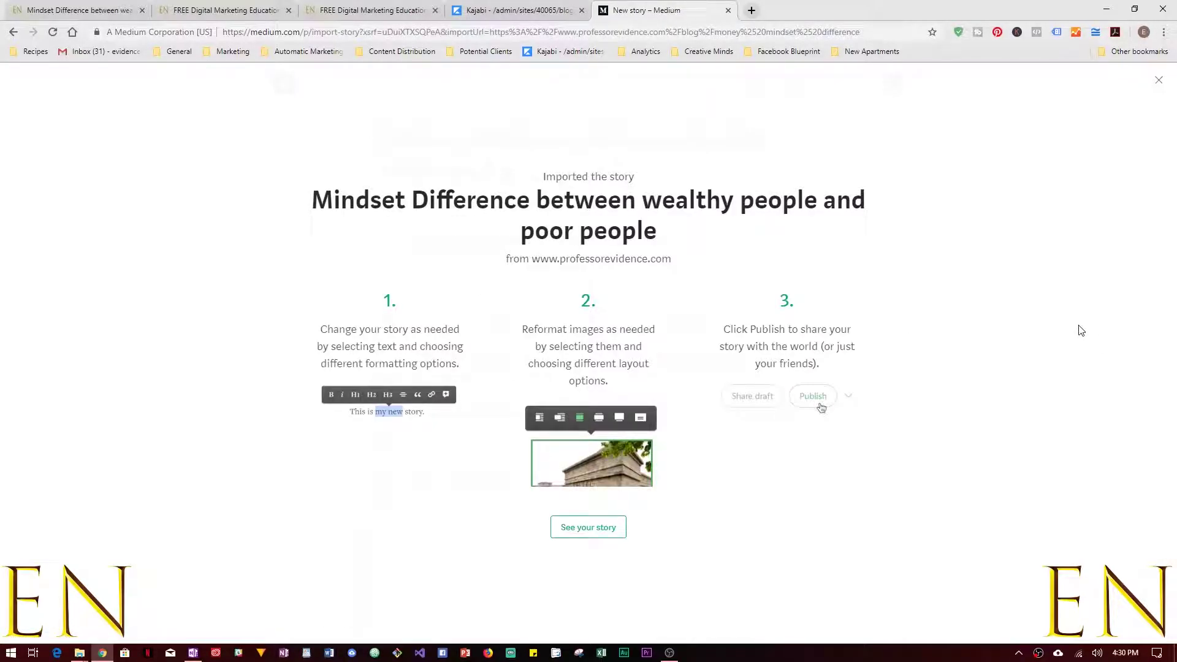
Step: Open the imported draft and scroll through it, comparing it against the original blog post
click(595, 533)
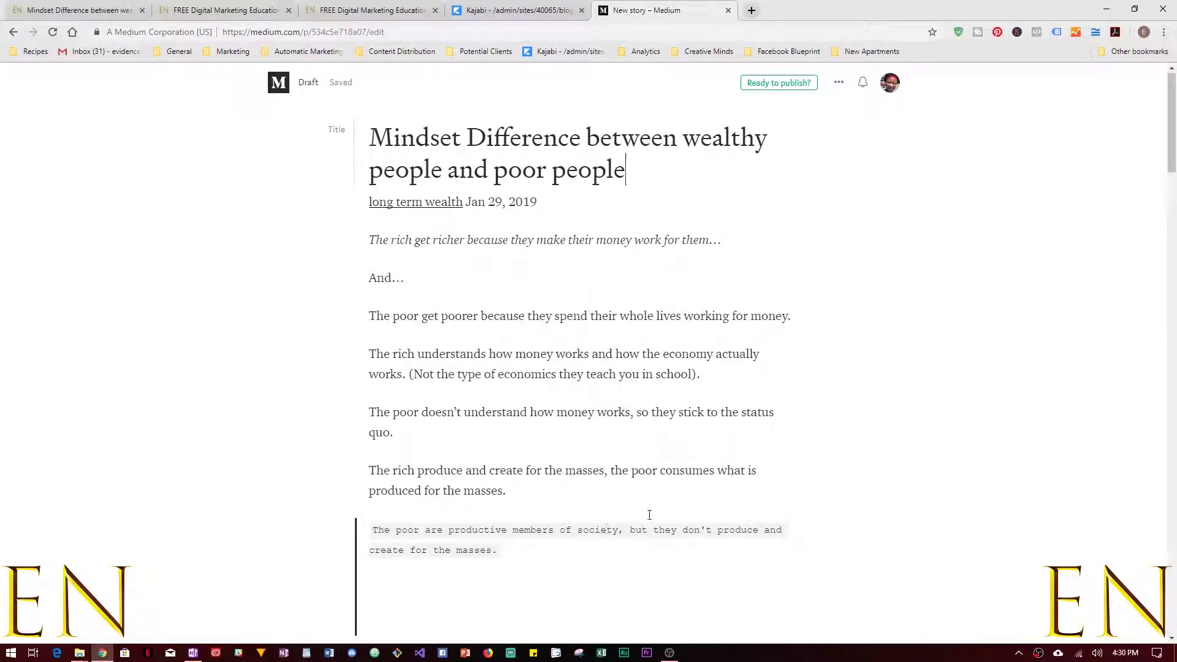
scroll(673, 423, down, 1)
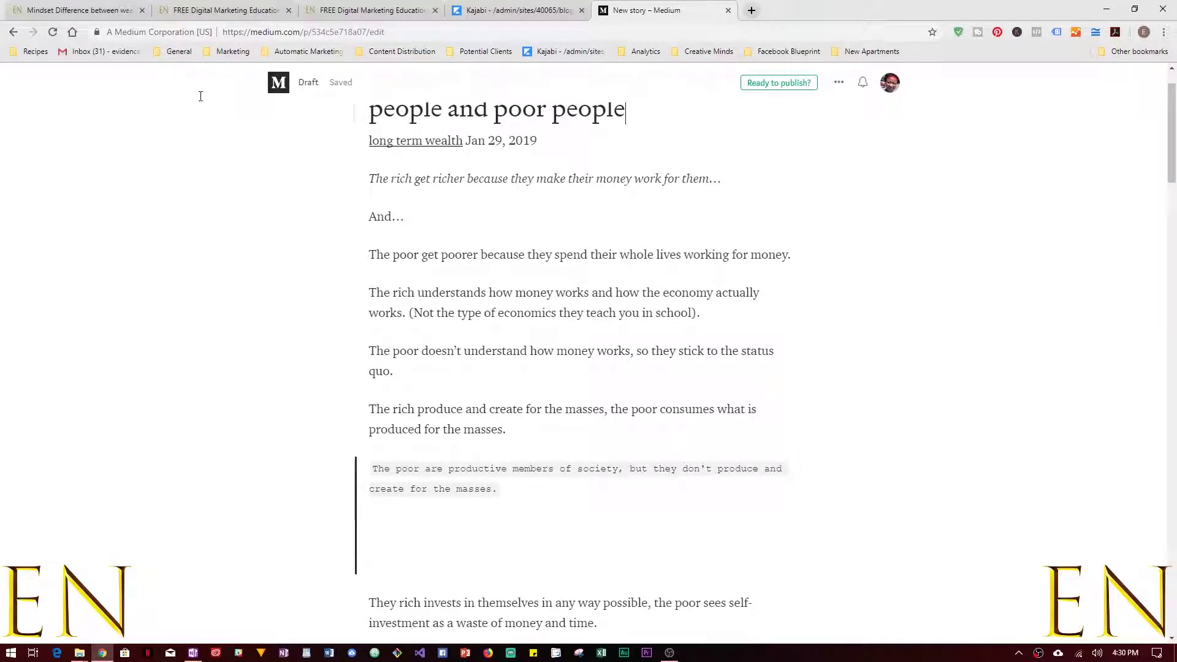
click(74, 10)
scroll(556, 501, down, 15)
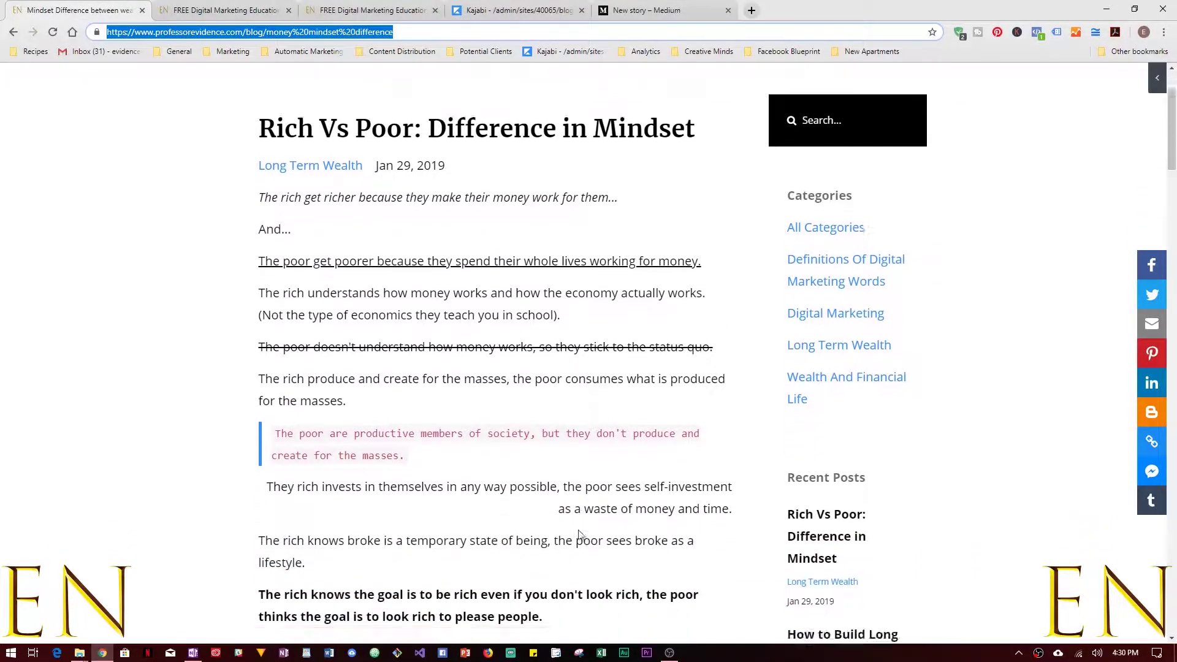
click(647, 9)
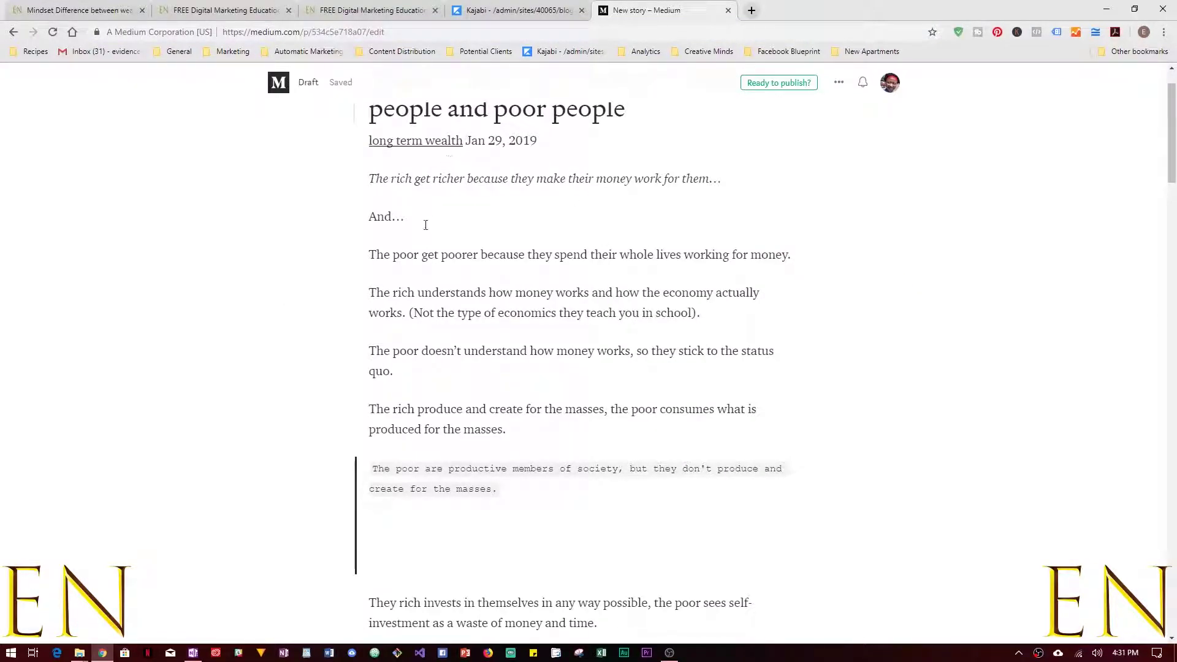
scroll(762, 405, down, 15)
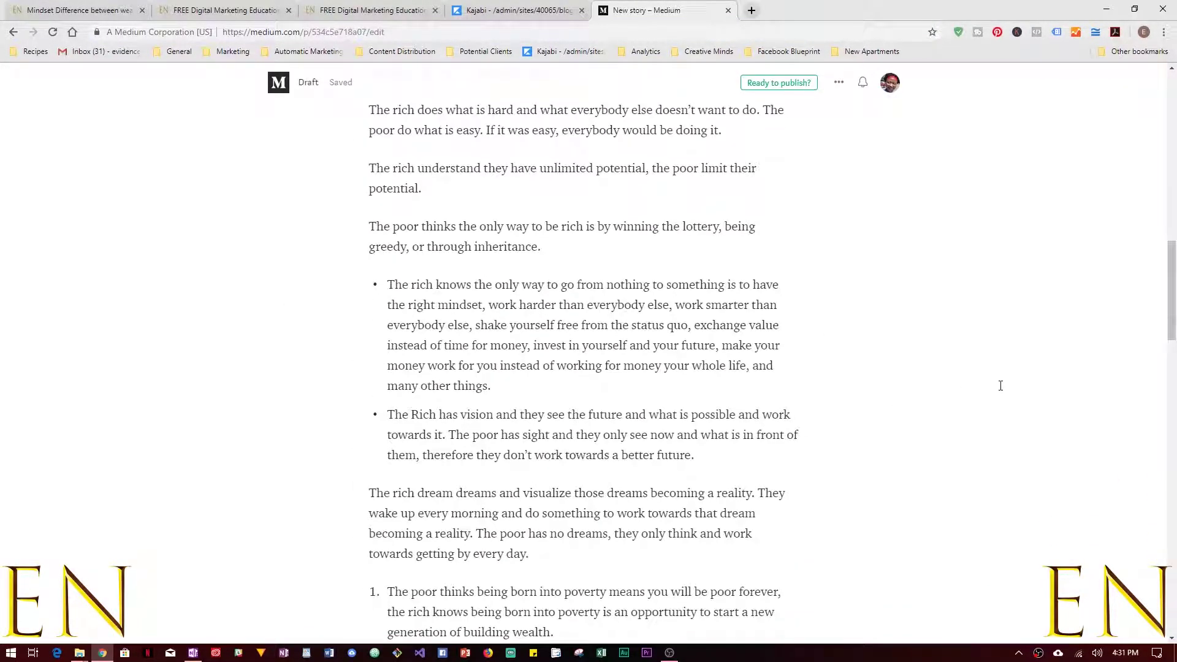
scroll(1003, 385, down, 12)
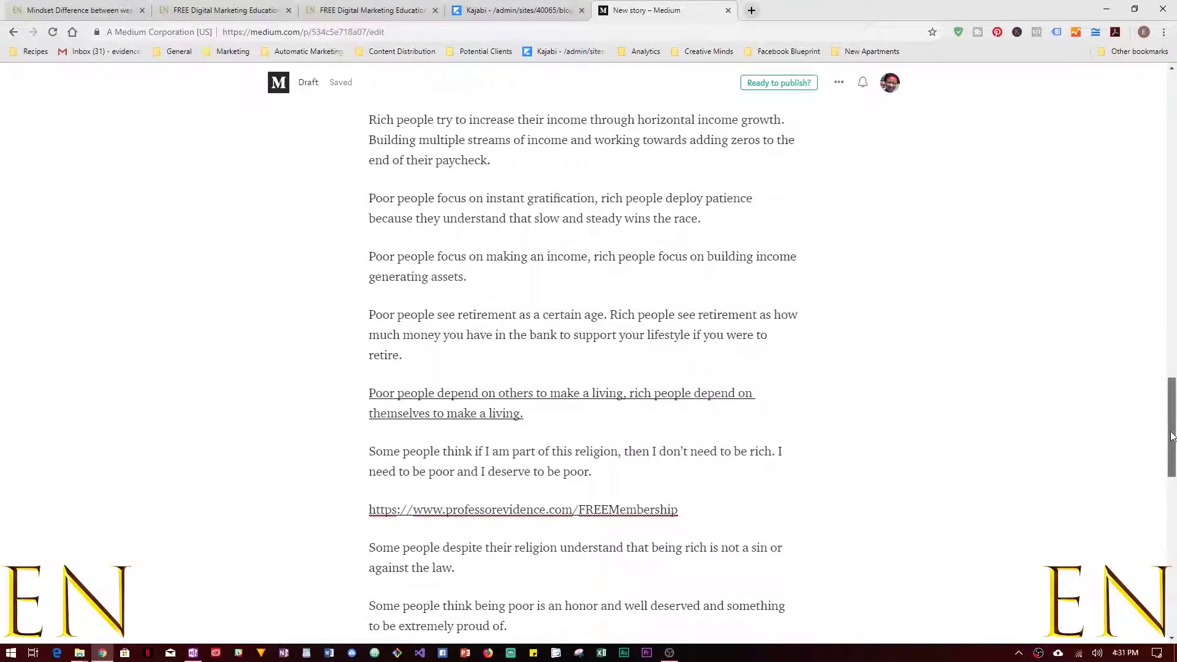
drag(1170, 436, 1171, 635)
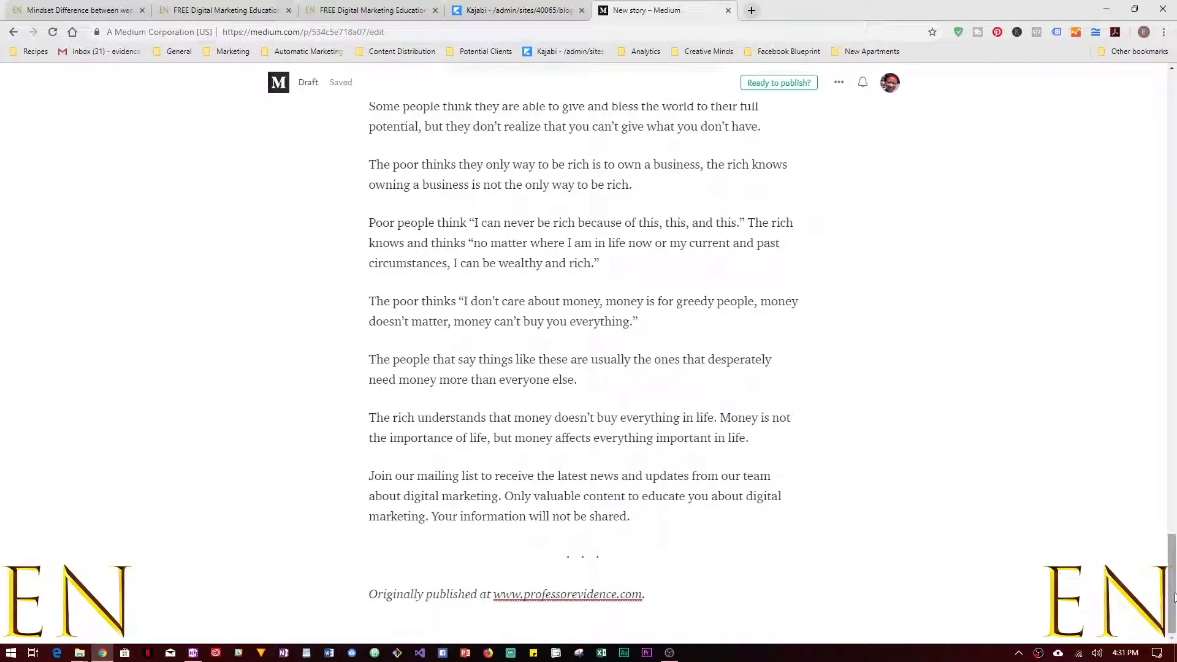
drag(1174, 598, 1172, 104)
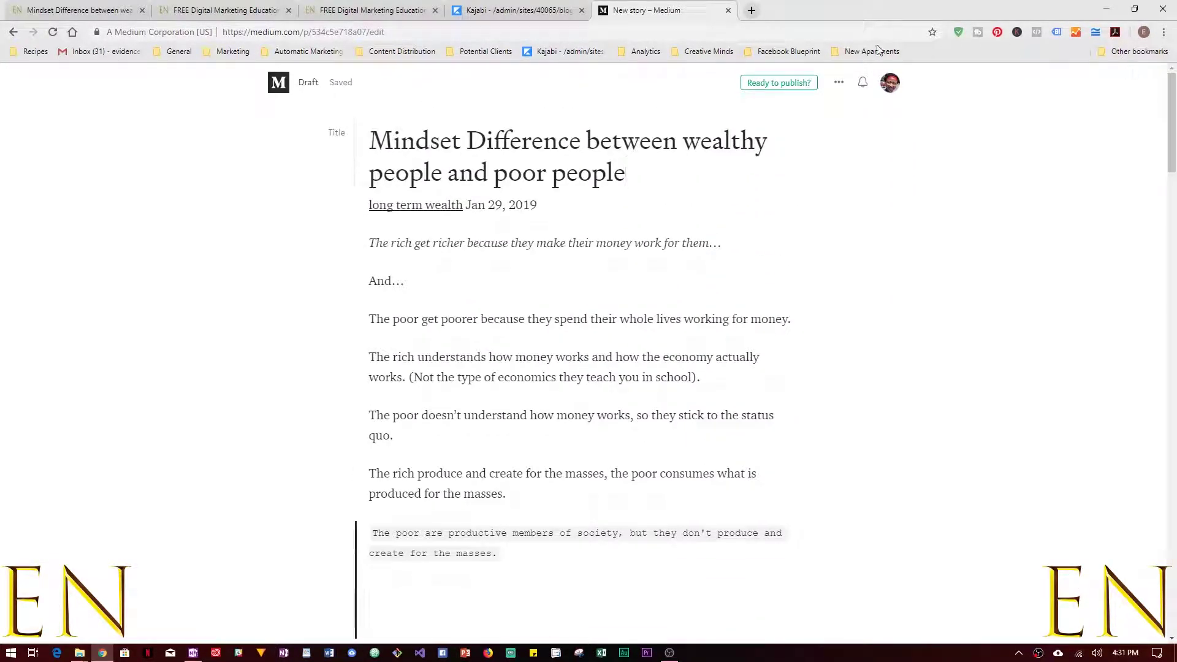
Step: Publish the imported story tagged Money using Publish now
click(812, 85)
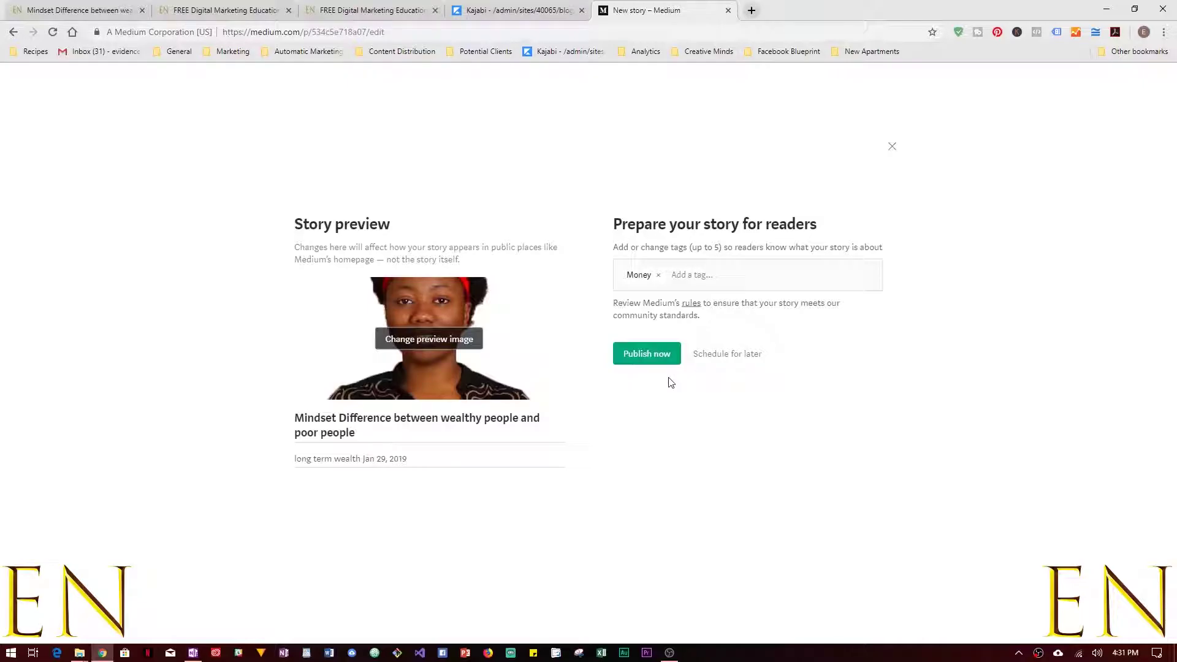
click(660, 357)
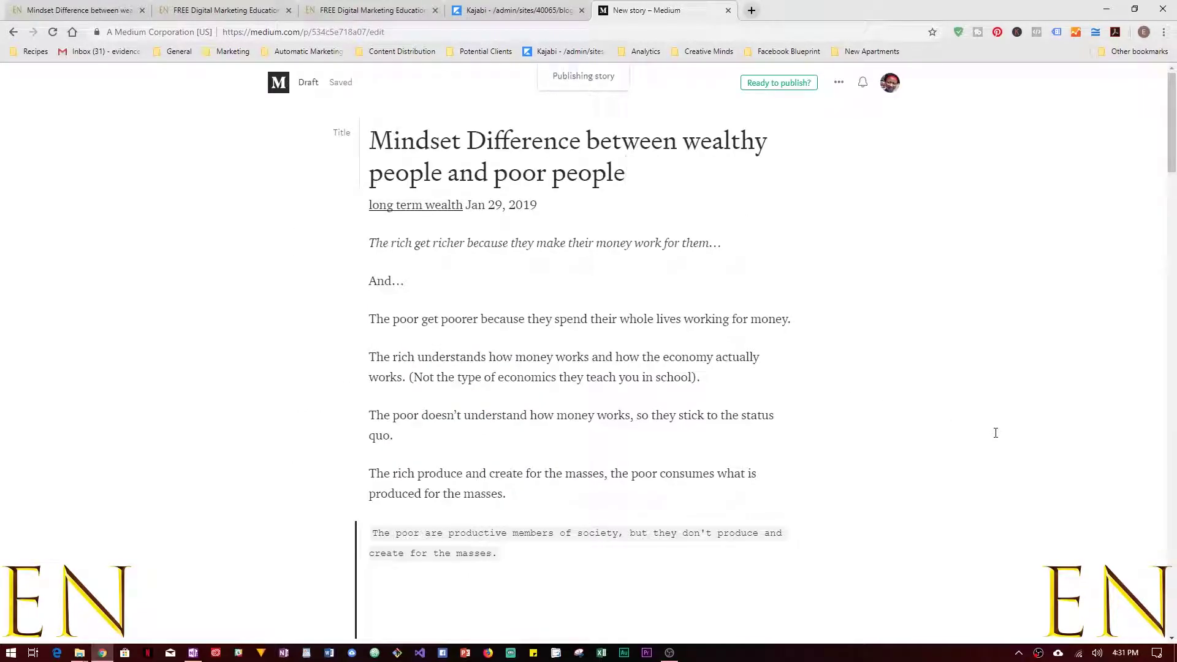